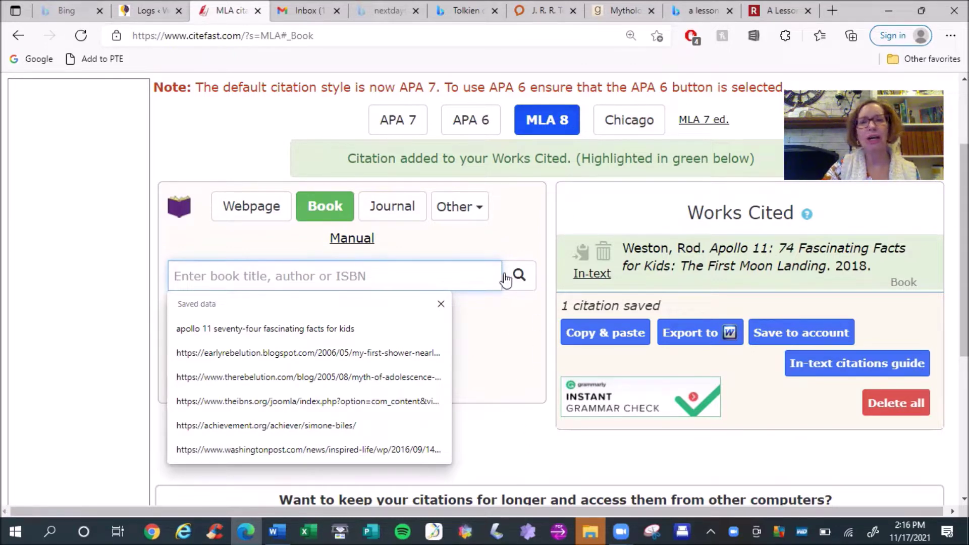
Keep the MLA 8 style and search books for 'Soul Surfer Bethany Hamilton'
left_click(409, 125)
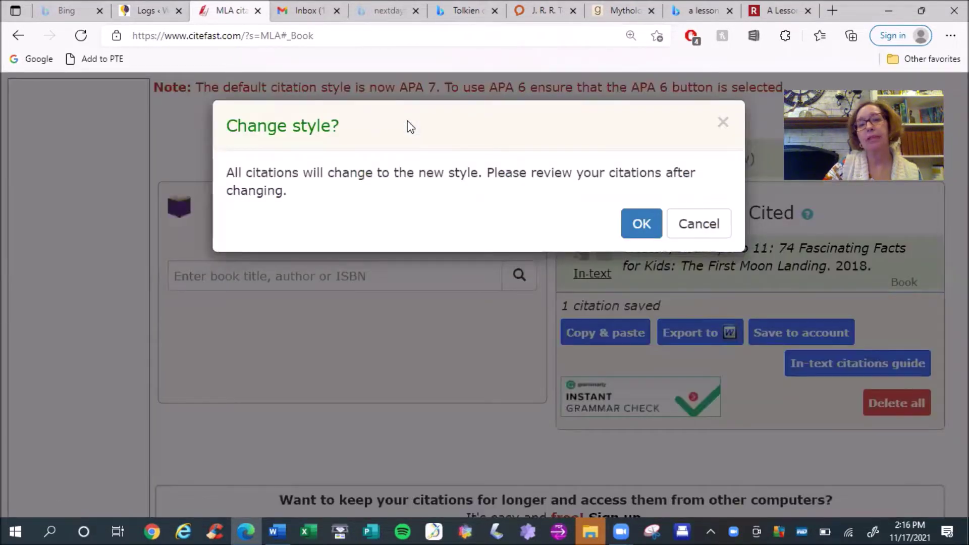
left_click(720, 228)
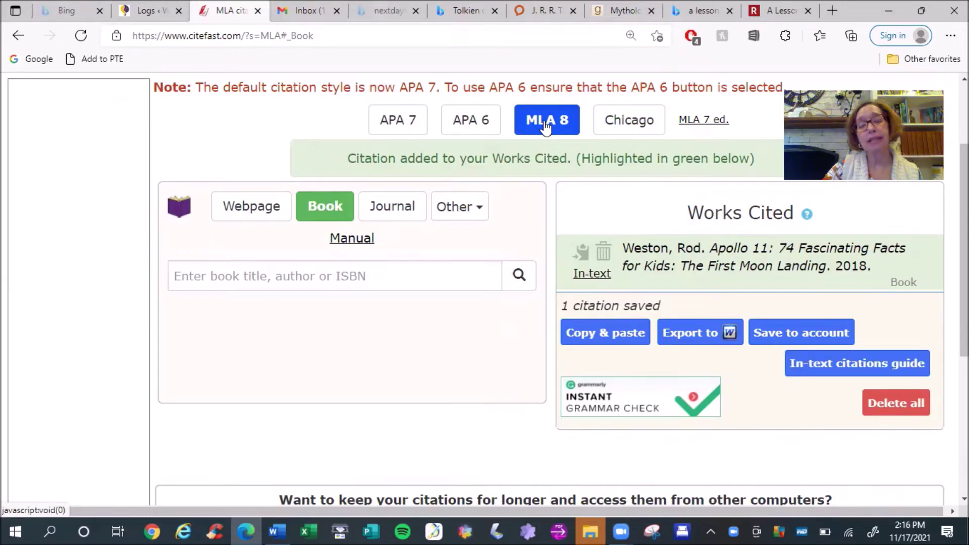
left_click(319, 206)
left_click(344, 235)
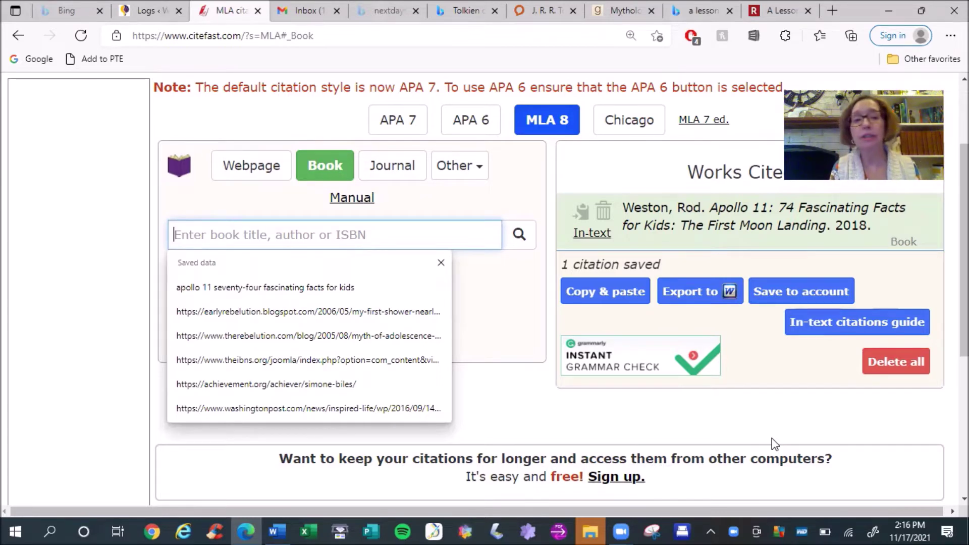
type("Soul Surfer")
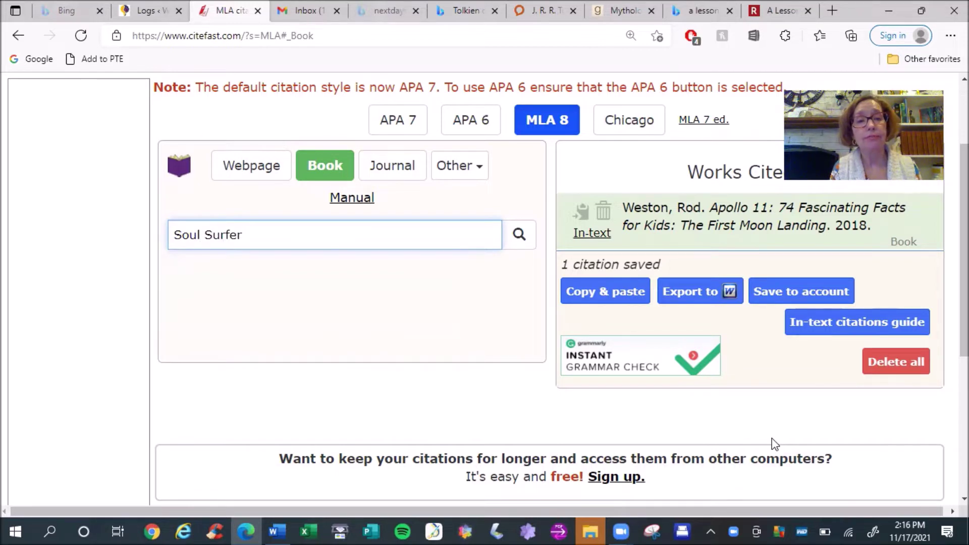
type(" Bethany Hamilton")
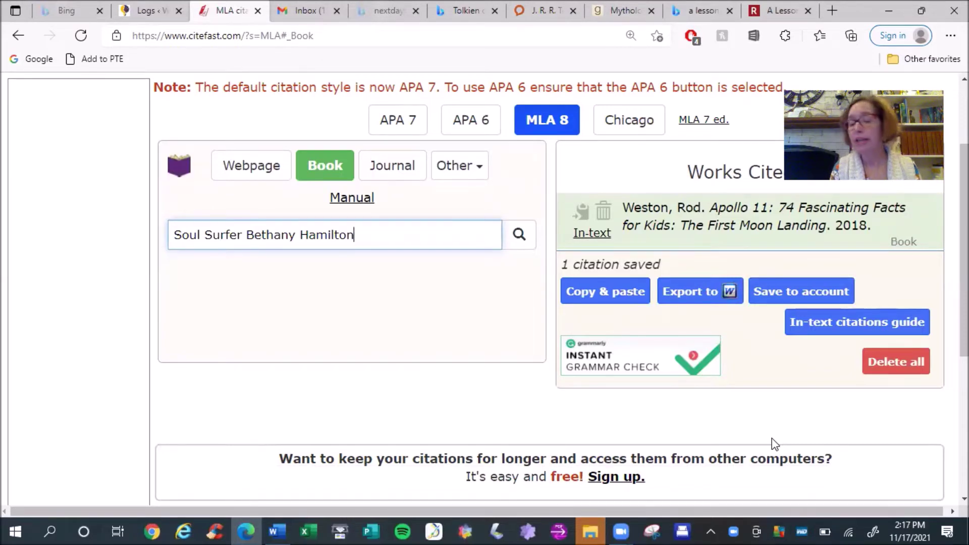
key("Return")
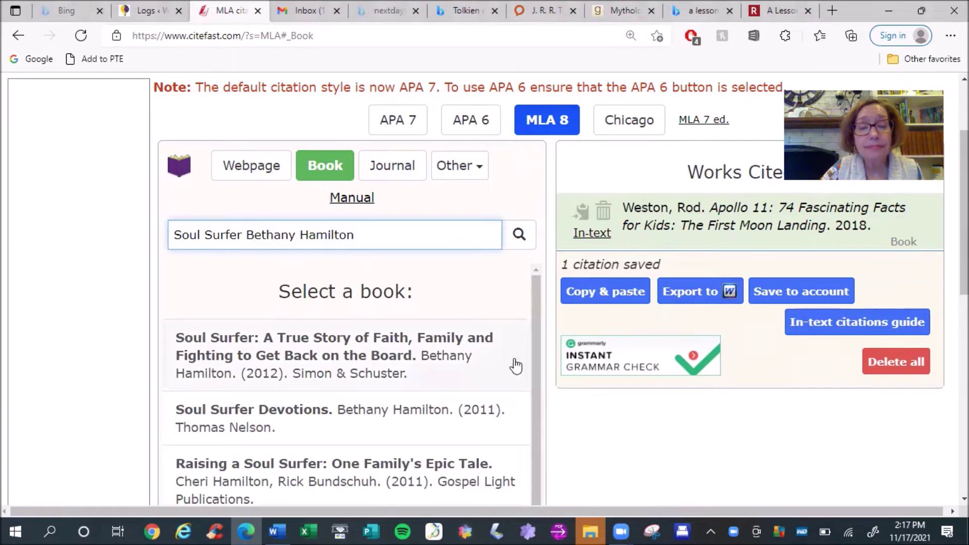
mouse_move(538, 328)
left_mouse_down()
mouse_move(539, 394)
mouse_move(540, 319)
left_mouse_up()
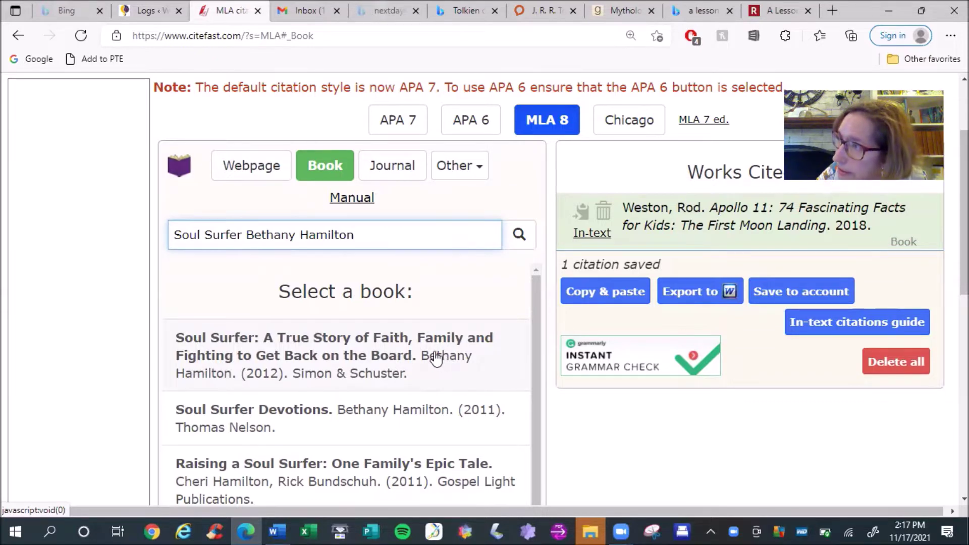
left_click_drag(538, 304, 534, 413)
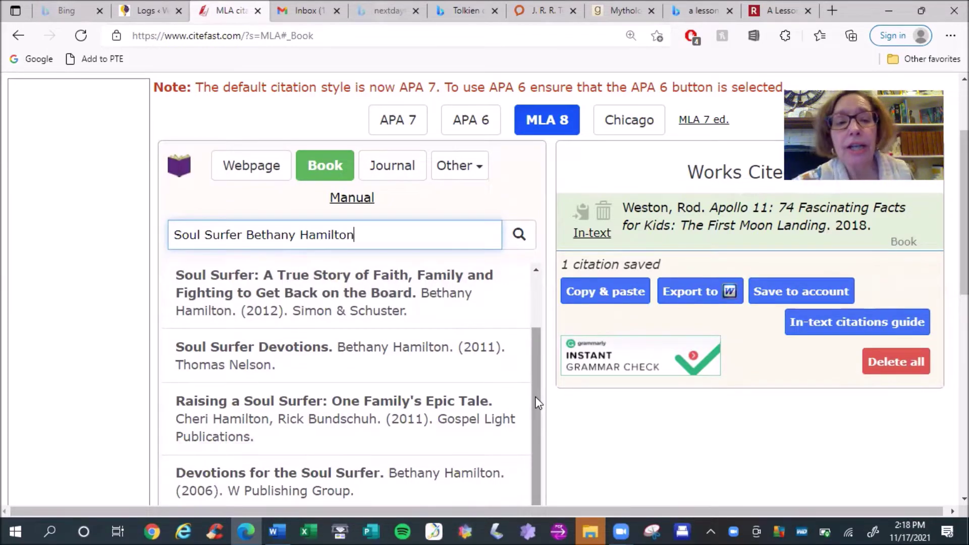
Pick the first Soul Surfer result and change its publication year from 2012 to 2004
left_click(388, 286)
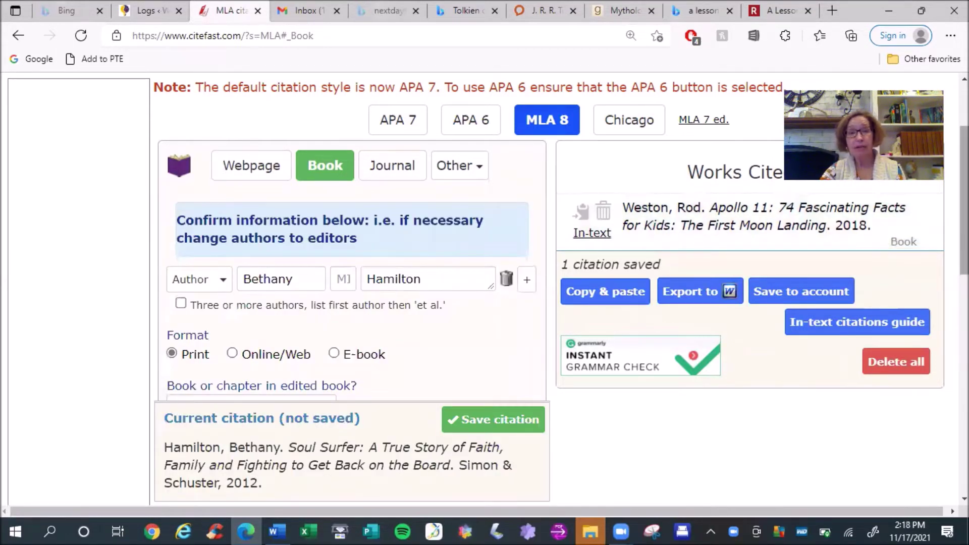
scroll(439, 152, "down", 3)
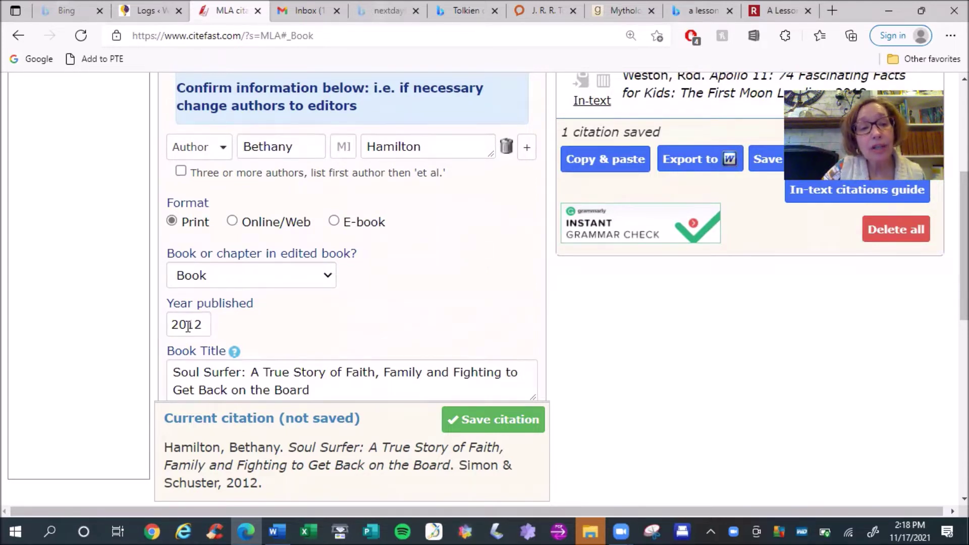
left_click_drag(188, 326, 208, 324)
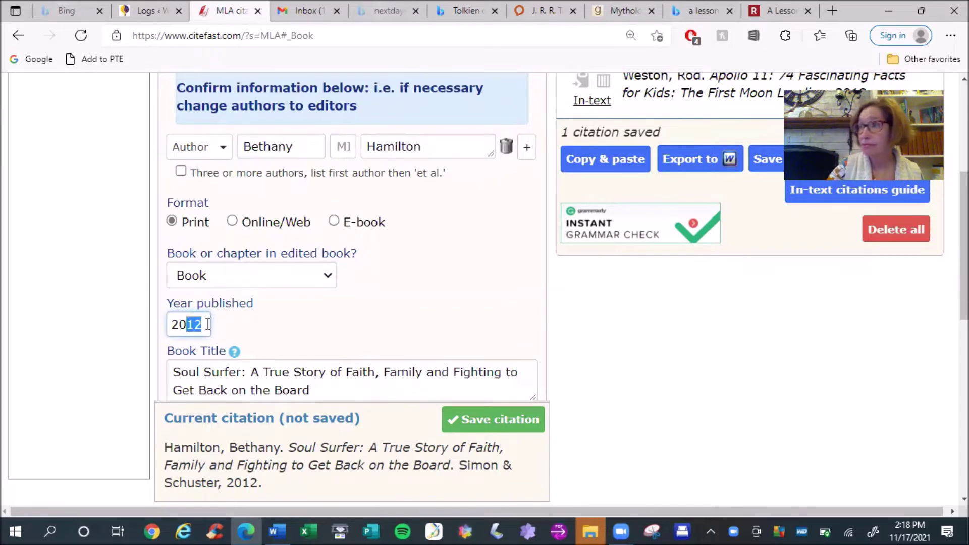
type("04")
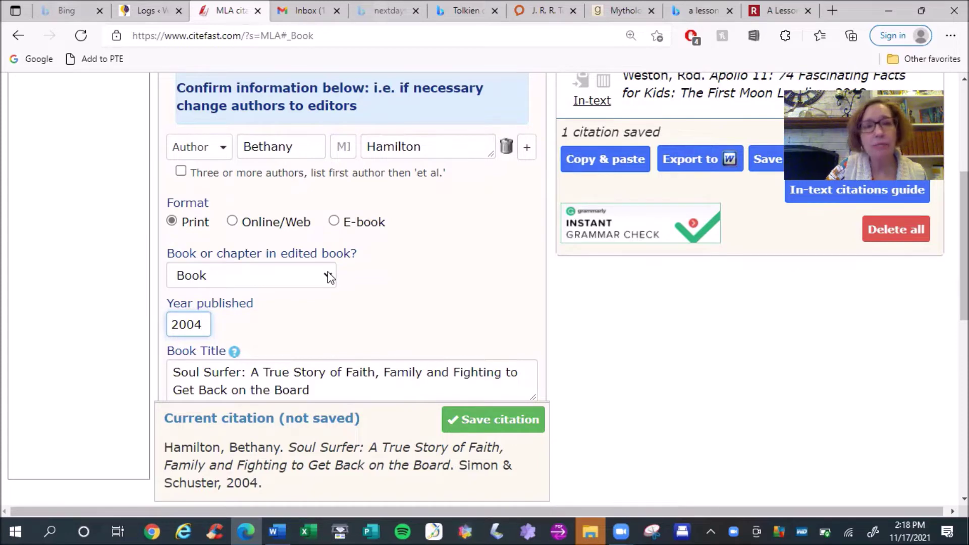
scroll(594, 246, "up", 2)
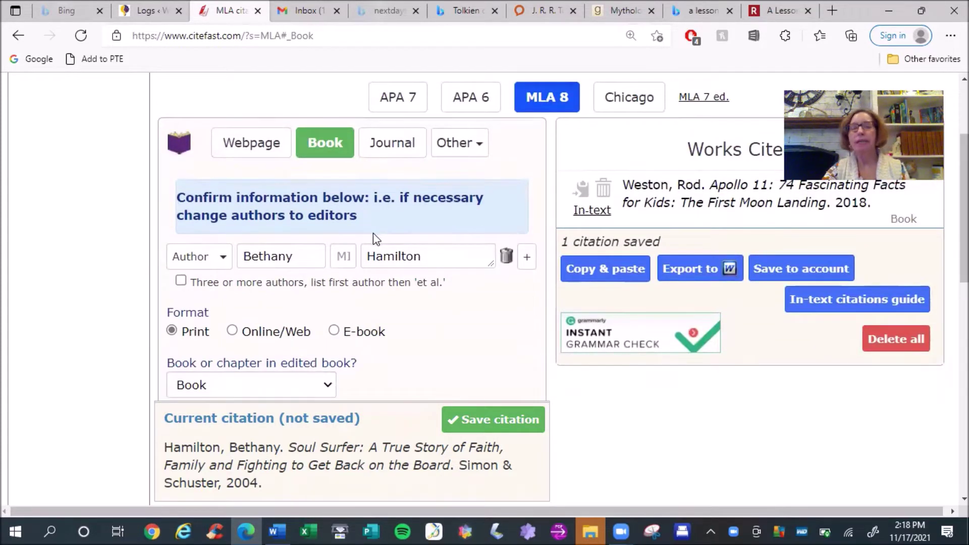
left_click(225, 260)
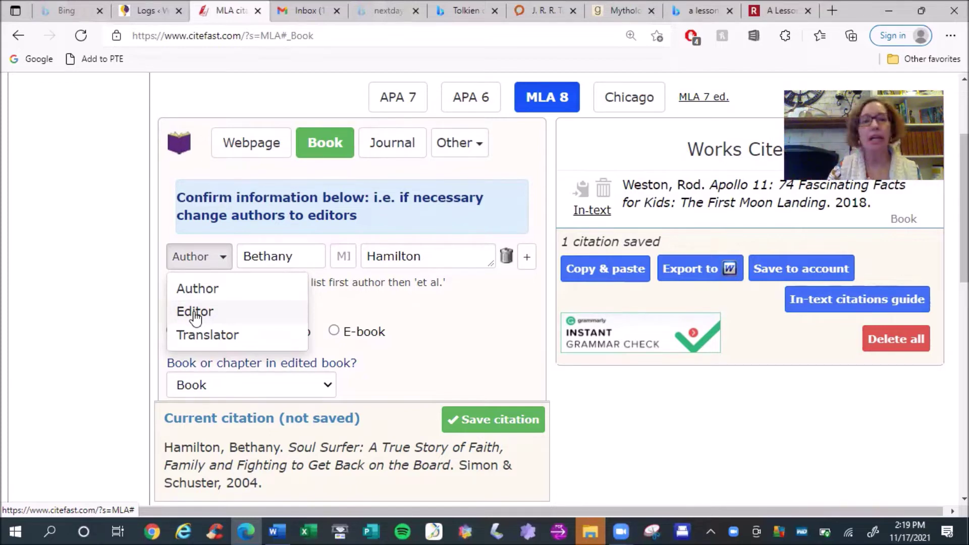
left_click(196, 316)
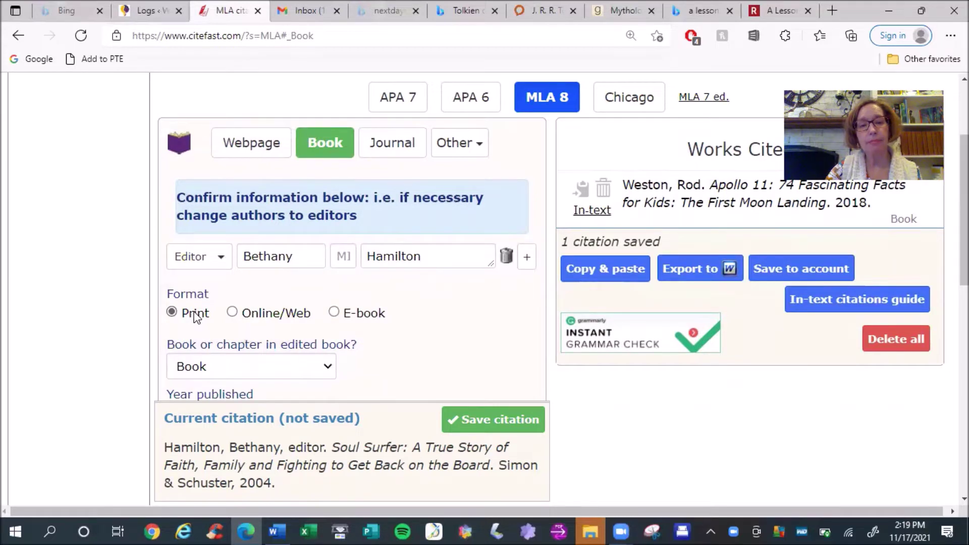
double_click(307, 447)
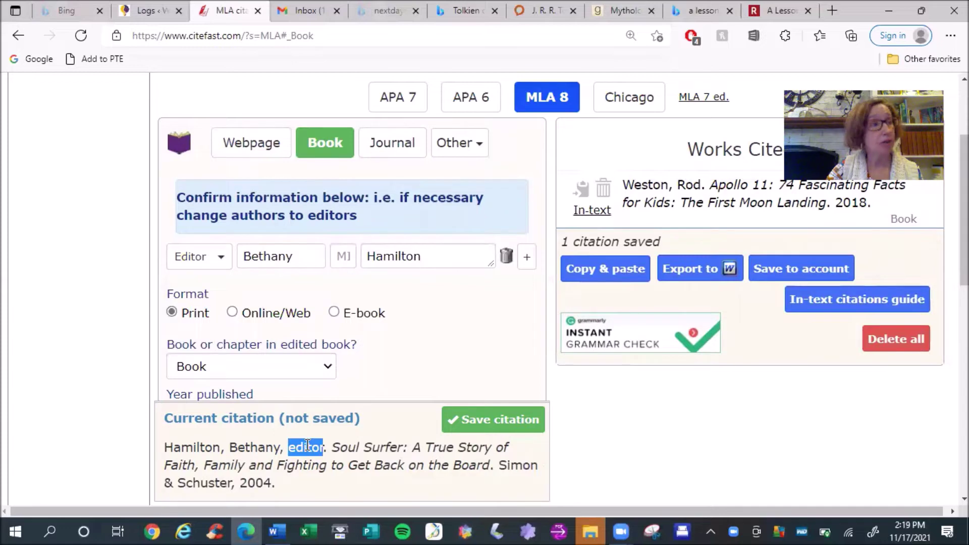
left_click(221, 259)
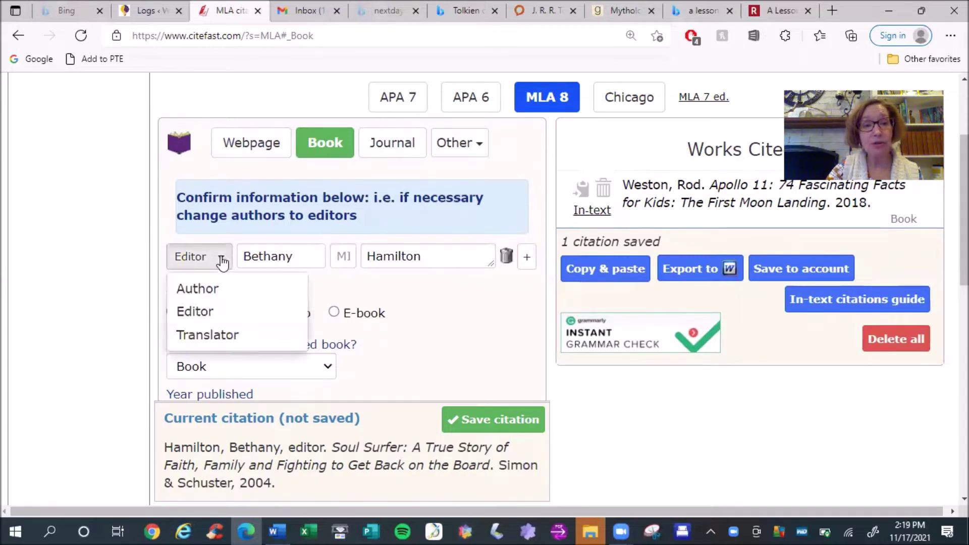
left_click(204, 297)
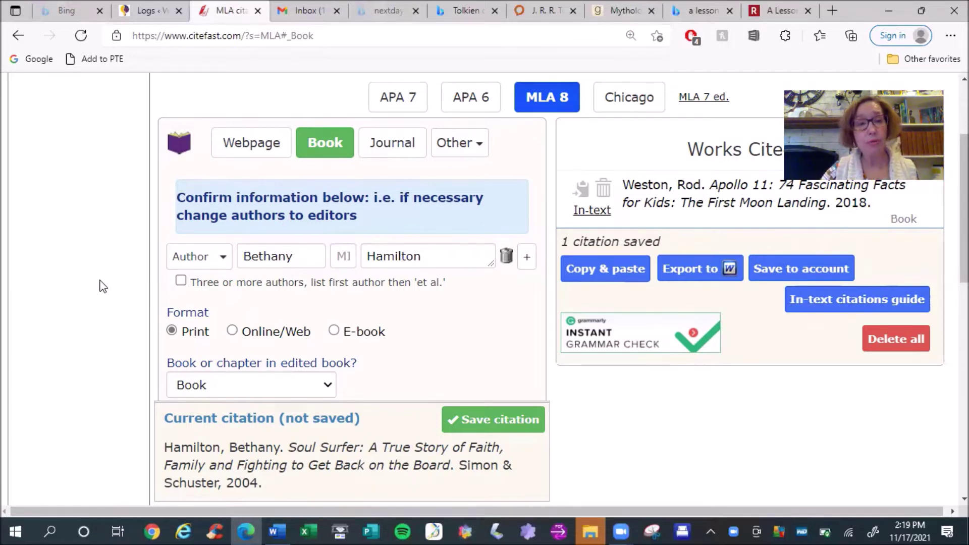
left_click(181, 281)
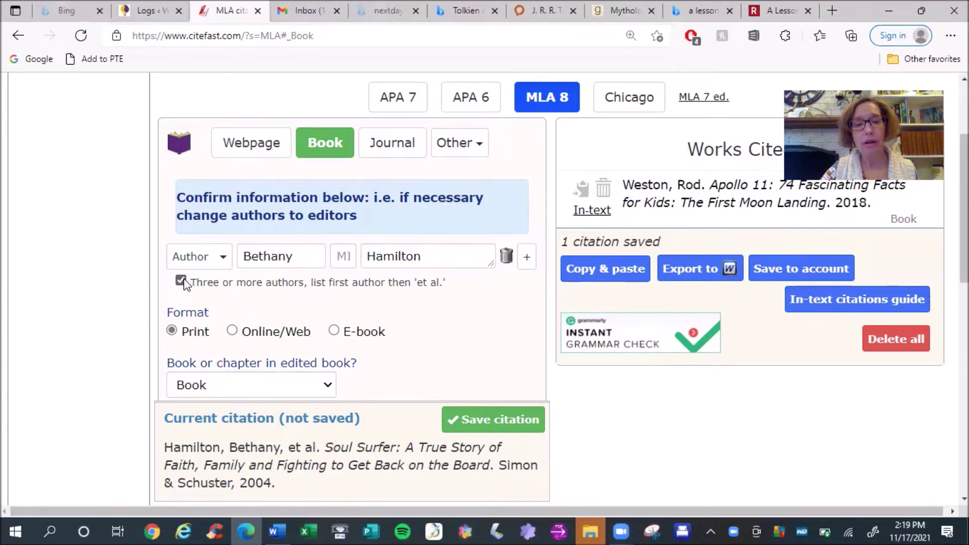
left_click(181, 280)
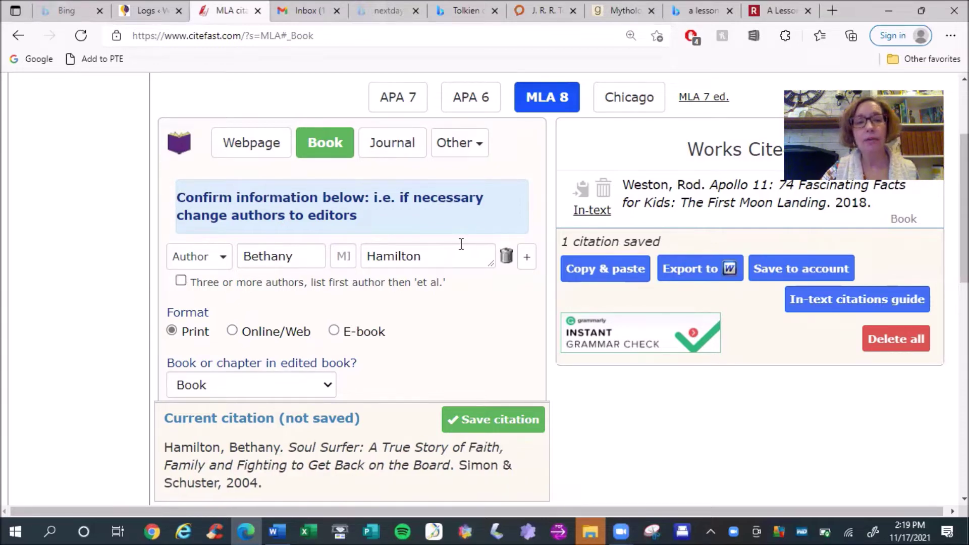
Add a blank second author row beneath Hamilton in the Soul Surfer citation
left_click(525, 260)
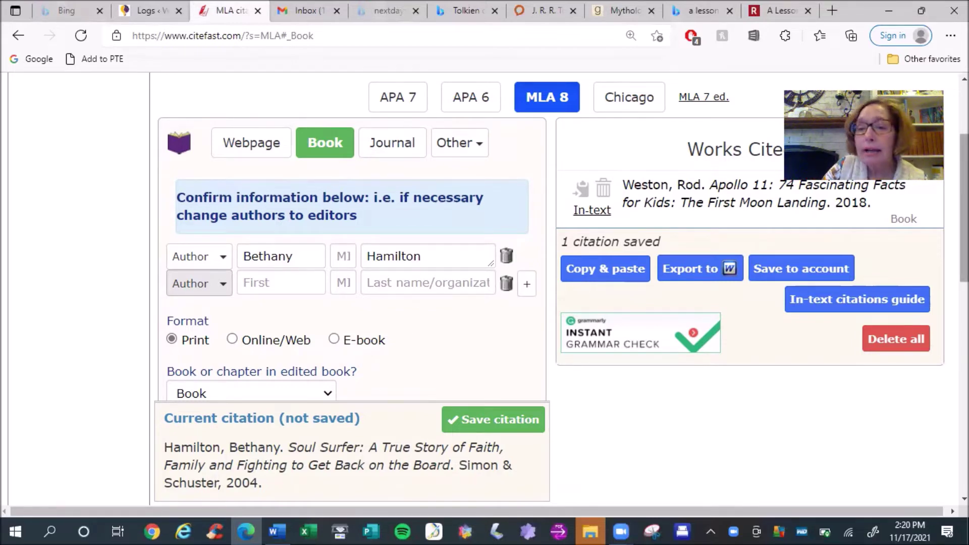
scroll(446, 206, "down", 3)
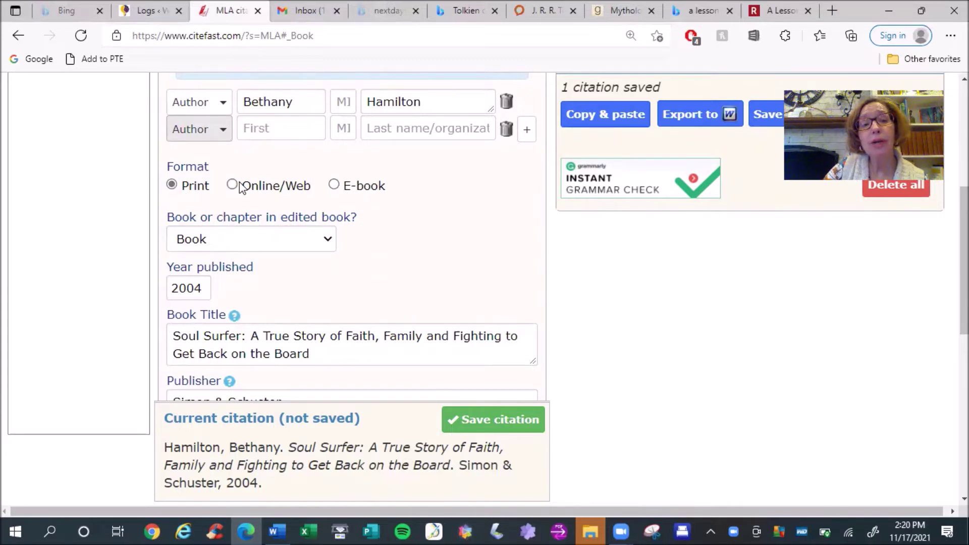
Set the format to E-book and enter 'Nook file' as the electronic file type
left_click(334, 185)
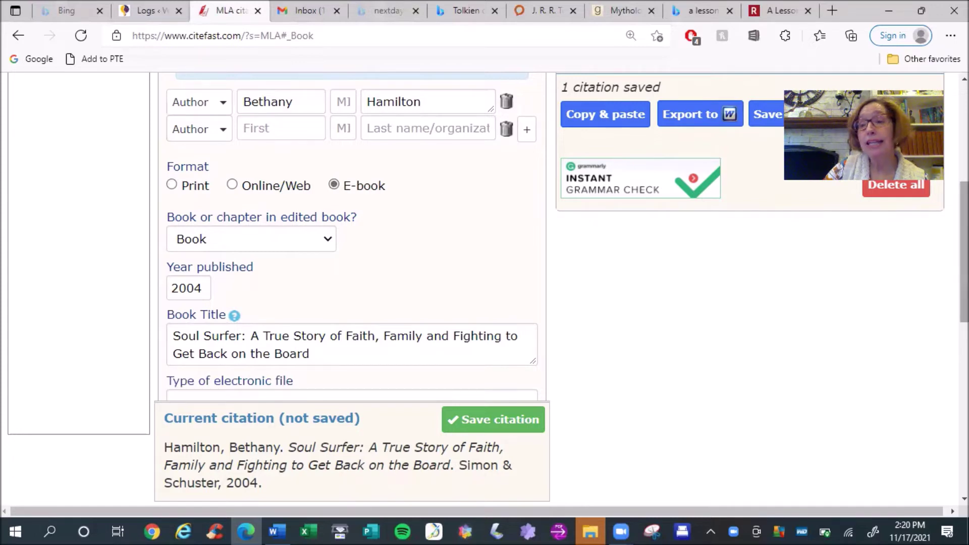
scroll(877, 338, "down", 3)
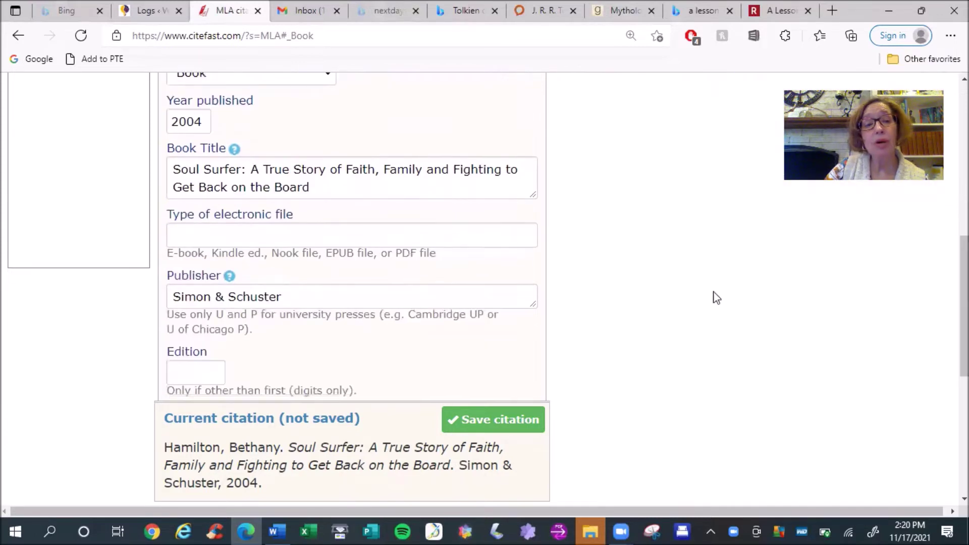
left_click(228, 231)
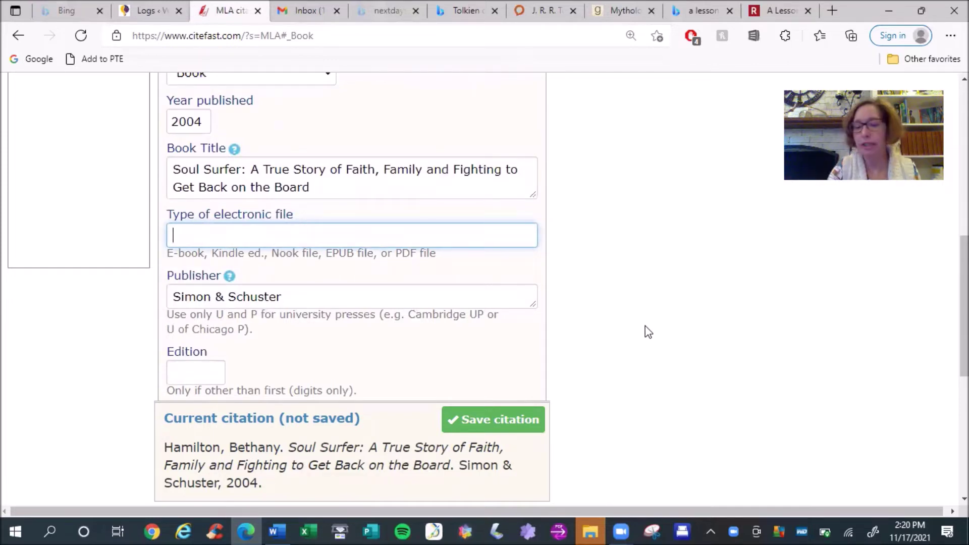
type("Kin")
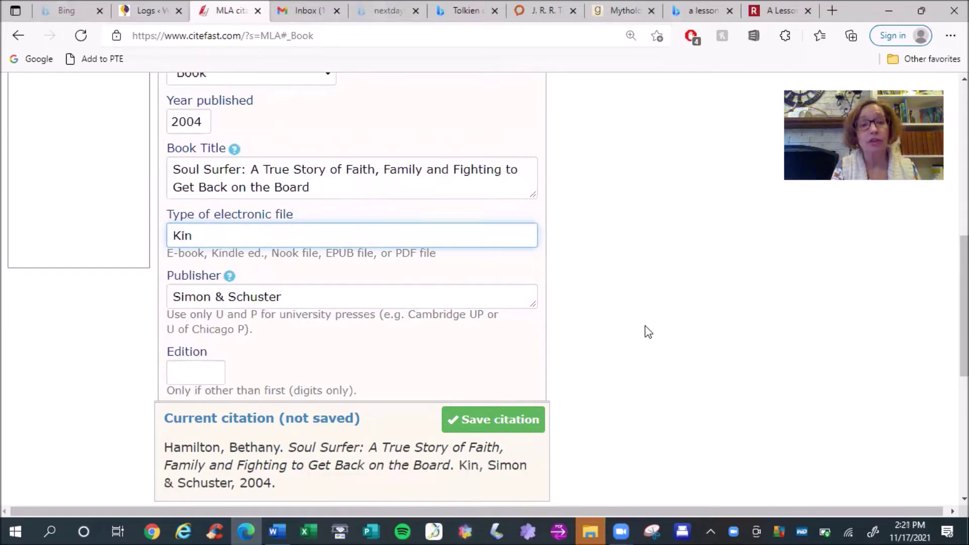
type("dle")
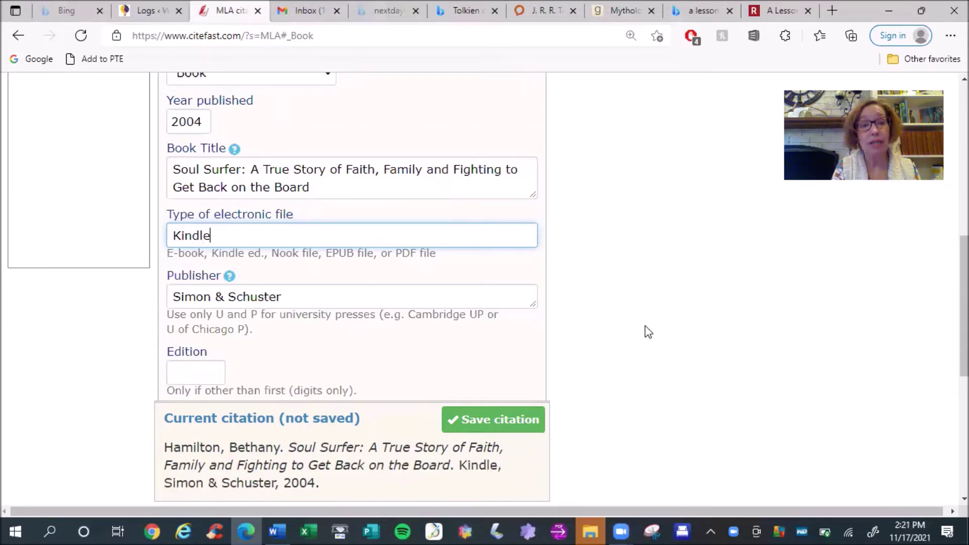
type(" ed.,")
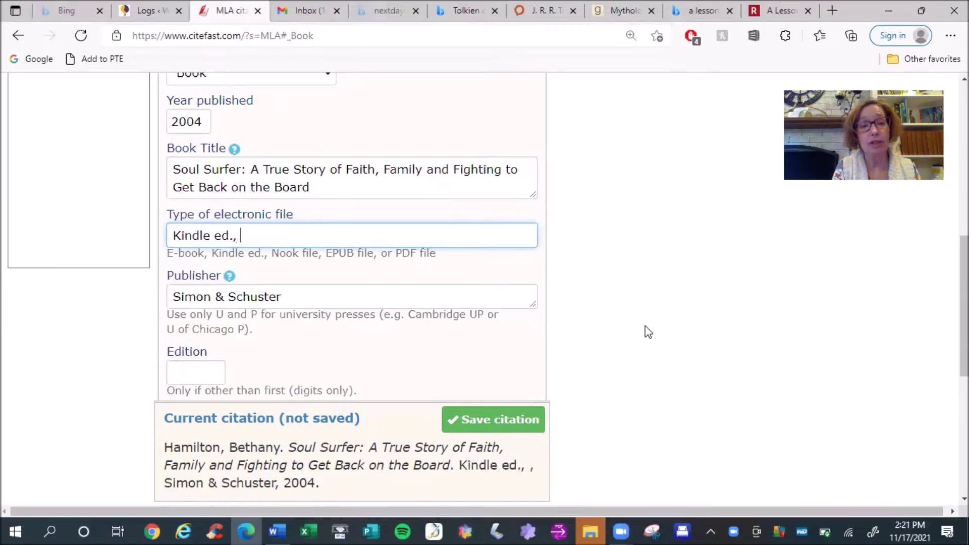
key("BackSpace")
key("BackSpace")
key("BackSpace")
key("BackSpace")
key("BackSpace")
key("BackSpace")
key("BackSpace")
key("BackSpace")
key("BackSpace")
key("BackSpace")
key("BackSpace")
key("BackSpace")
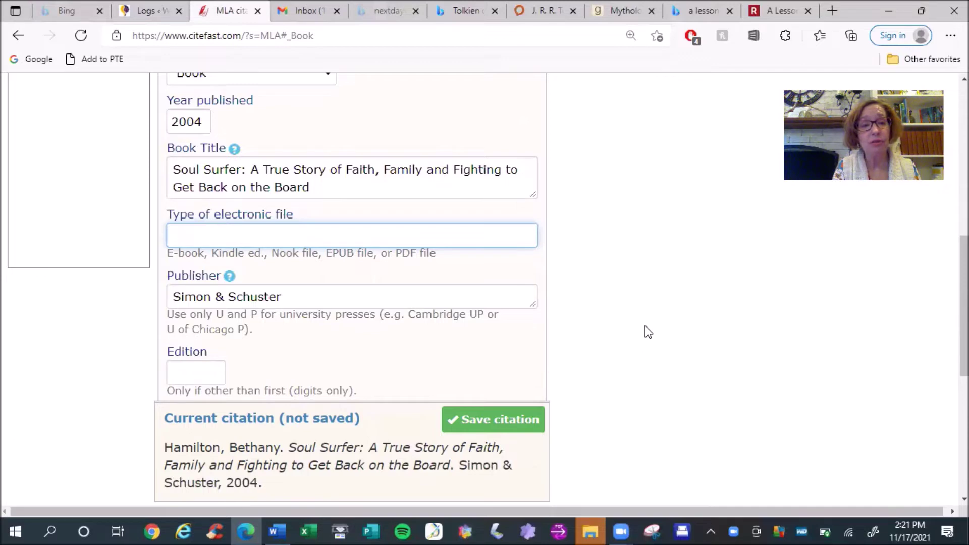
type("Nook ")
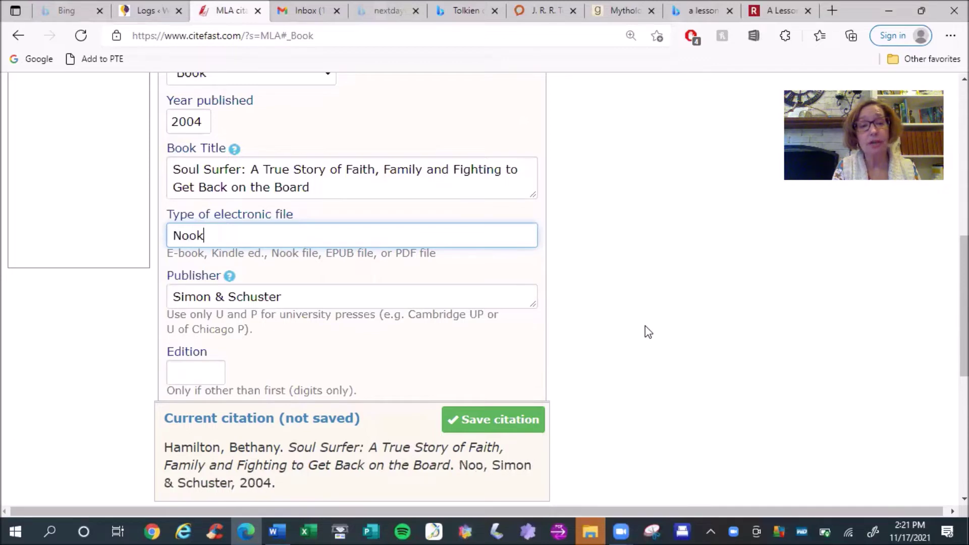
type("file")
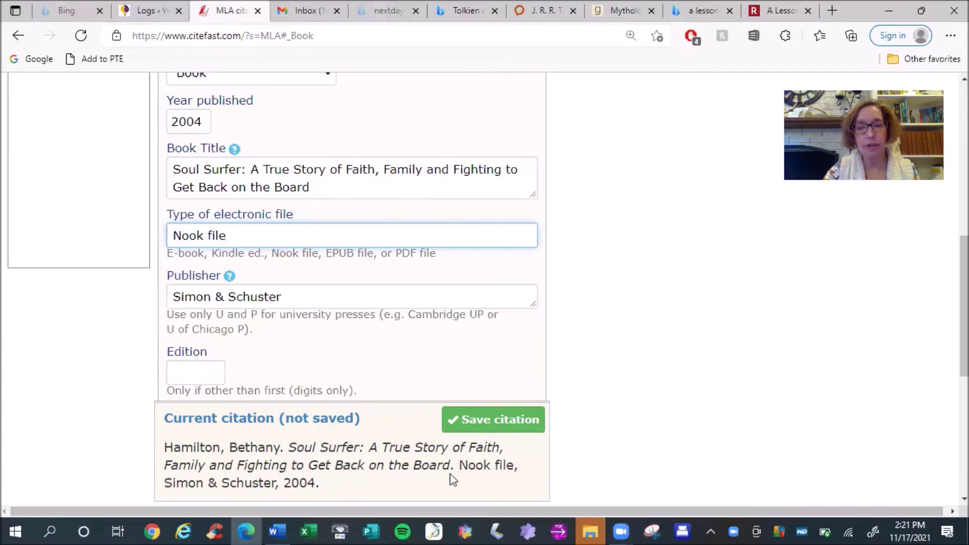
Delete 'Nook file' so the electronic file type is left blank
left_click_drag(458, 465, 520, 465)
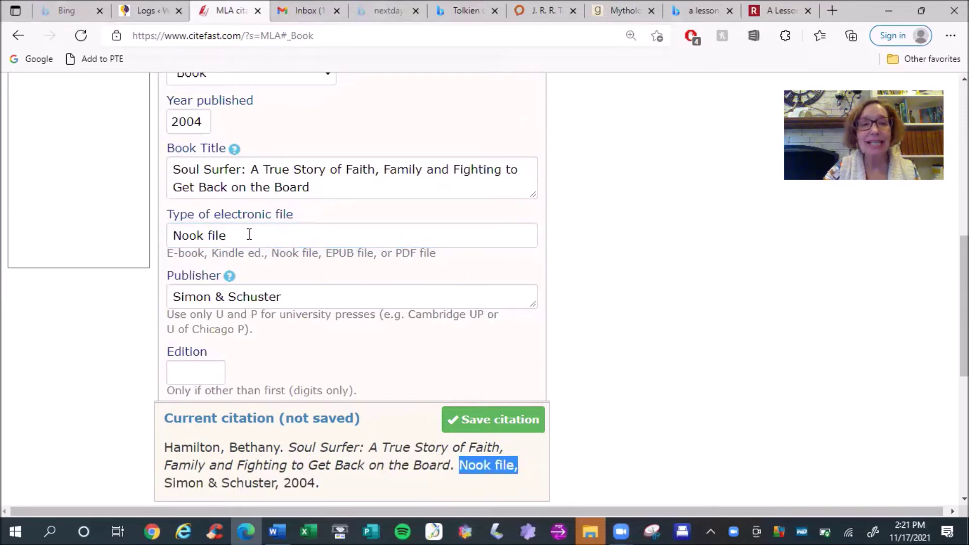
left_click_drag(243, 235, 171, 237)
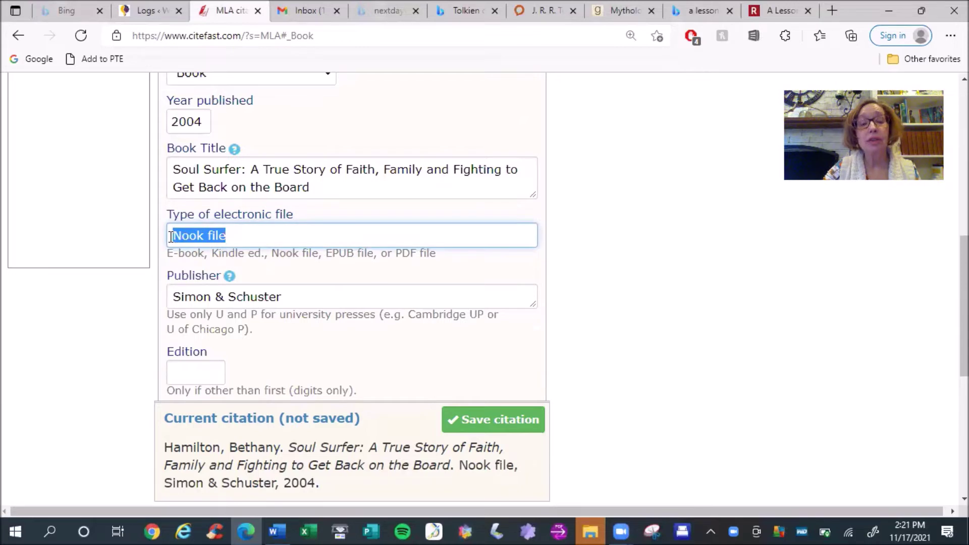
key("BackSpace")
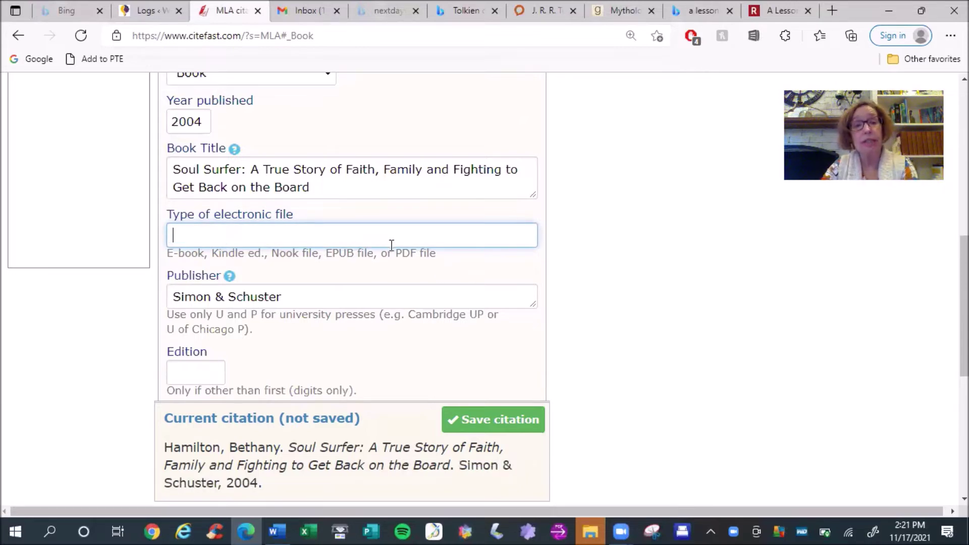
left_click_drag(964, 303, 964, 234)
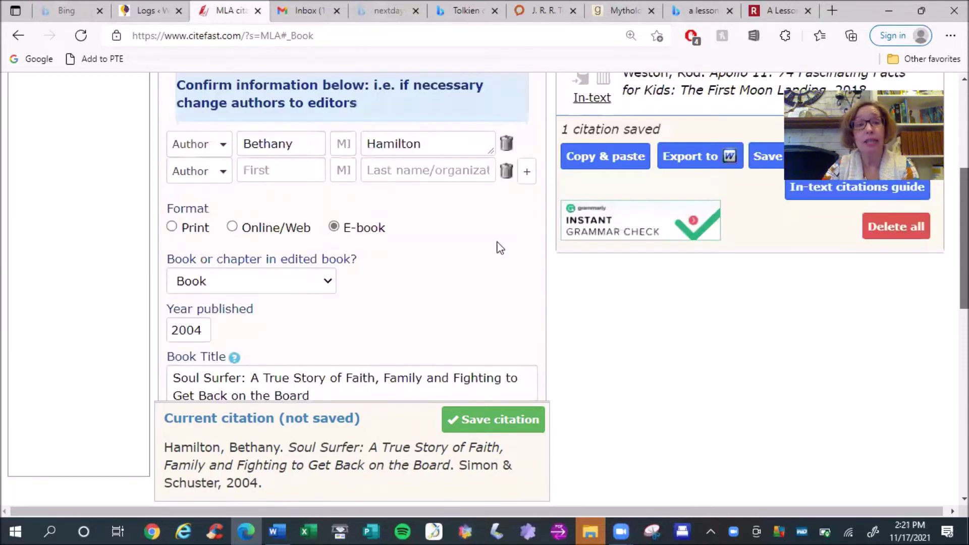
Switch the format to Print, leave Edition blank, and save the Soul Surfer citation
left_click(173, 228)
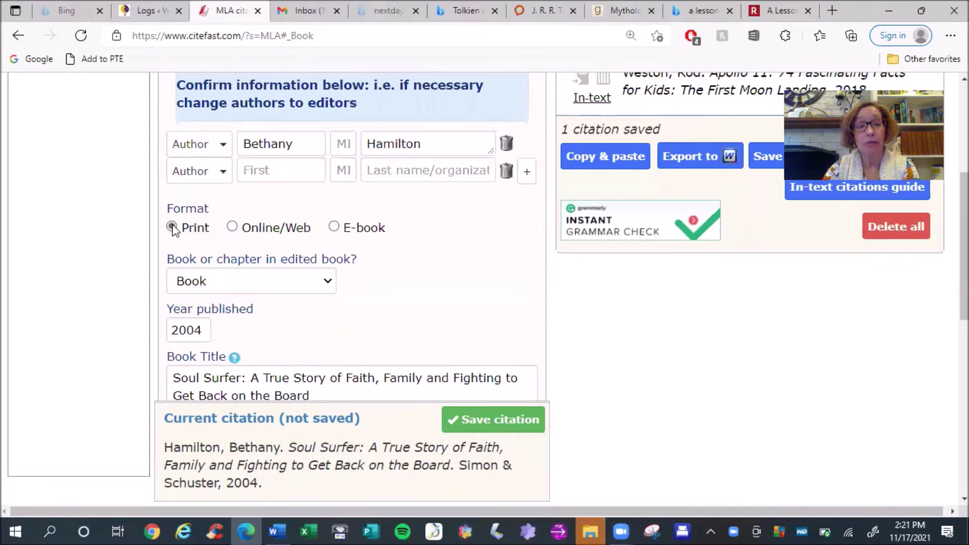
left_click_drag(964, 242, 964, 330)
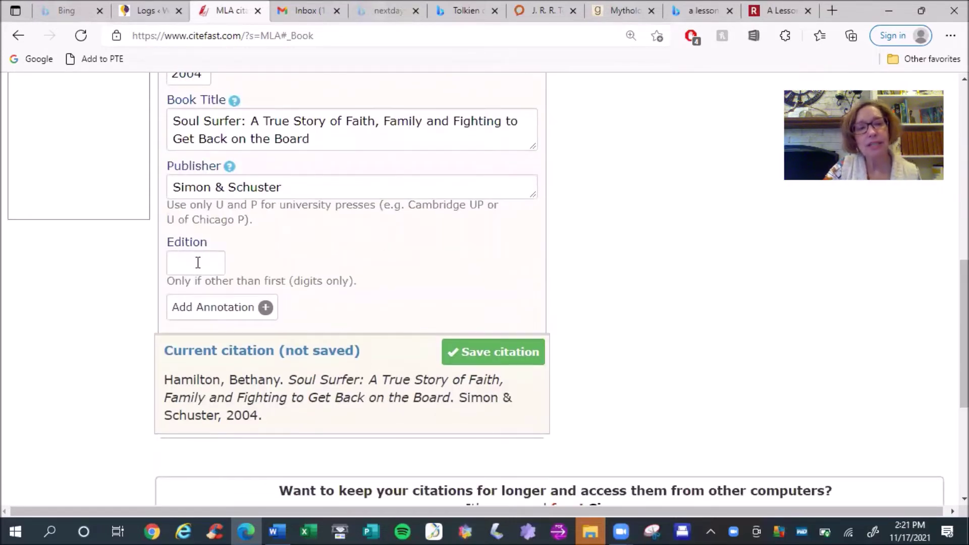
left_click(200, 261)
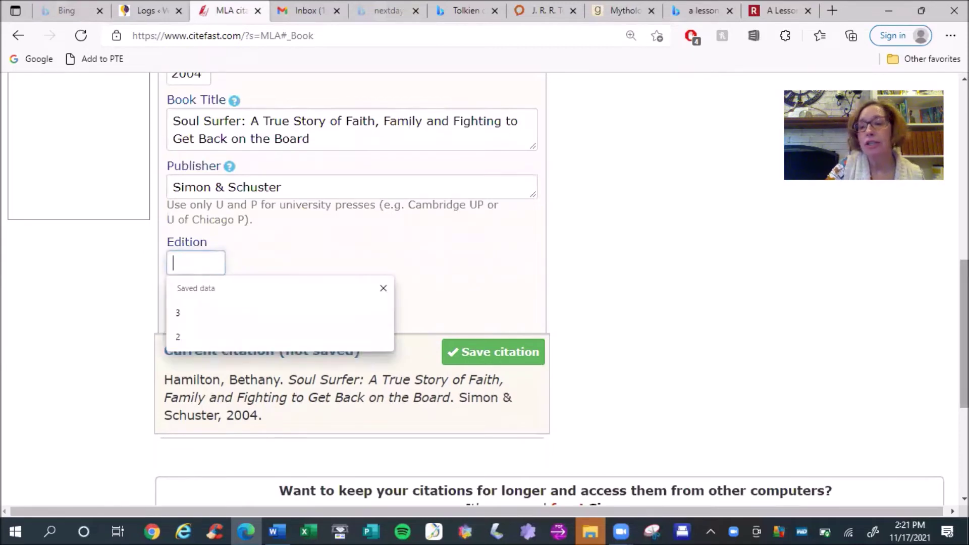
left_click(446, 258)
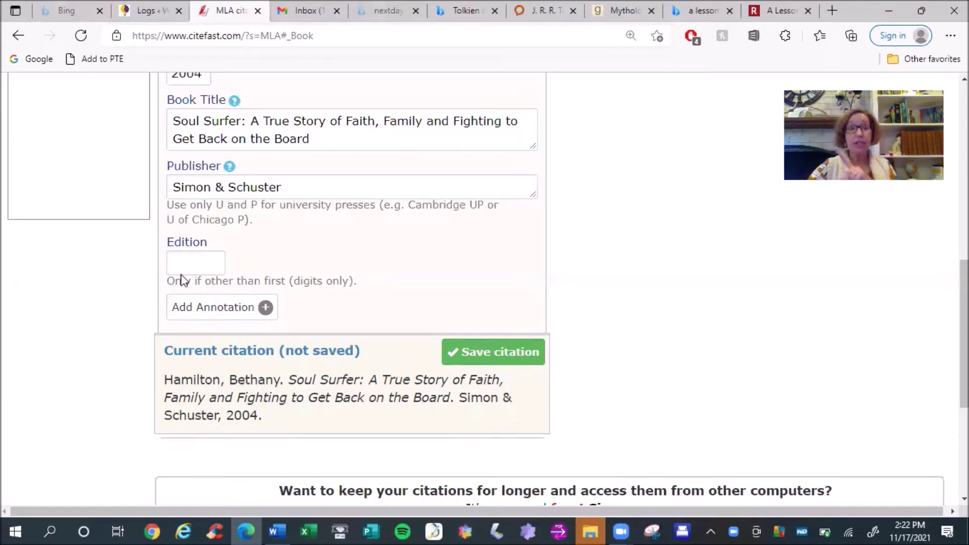
left_click_drag(168, 282, 361, 289)
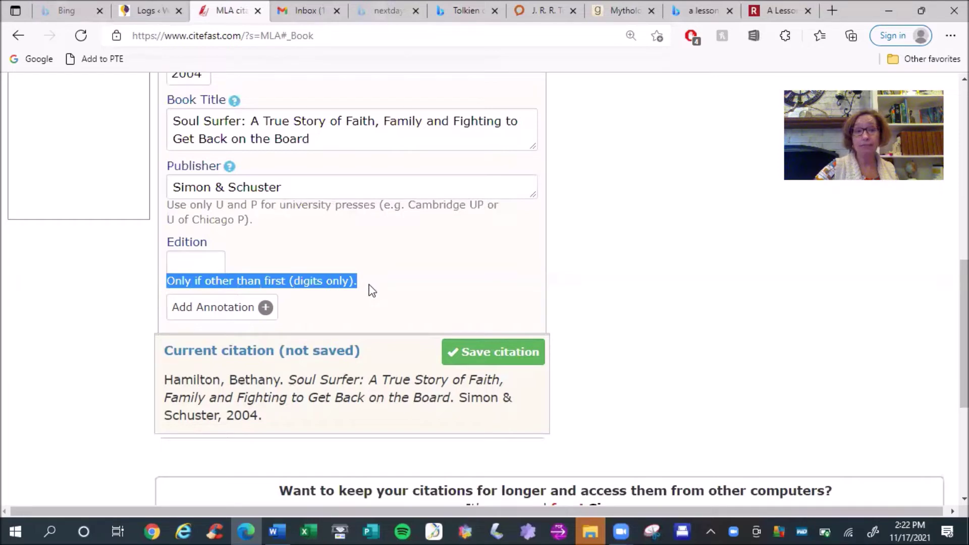
left_click(369, 285)
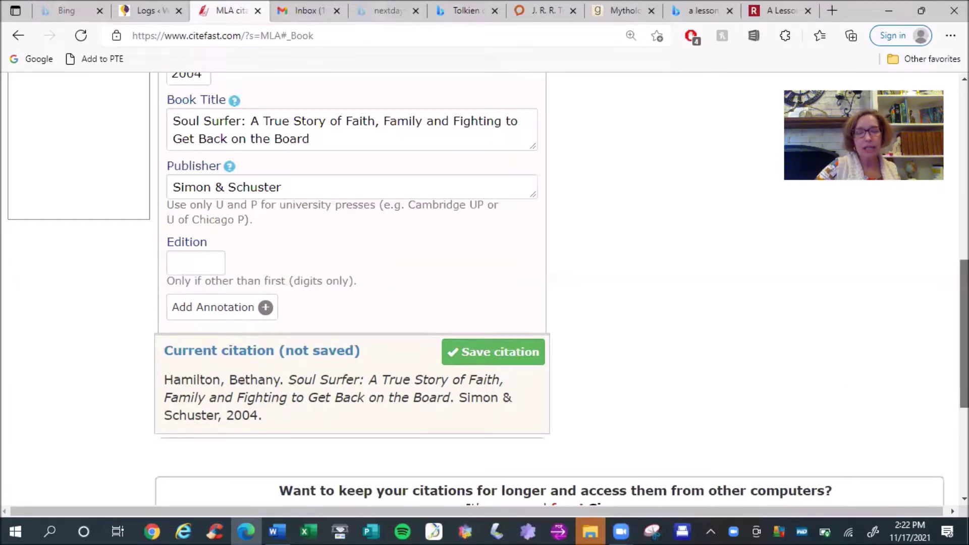
scroll(964, 328, "up", 1)
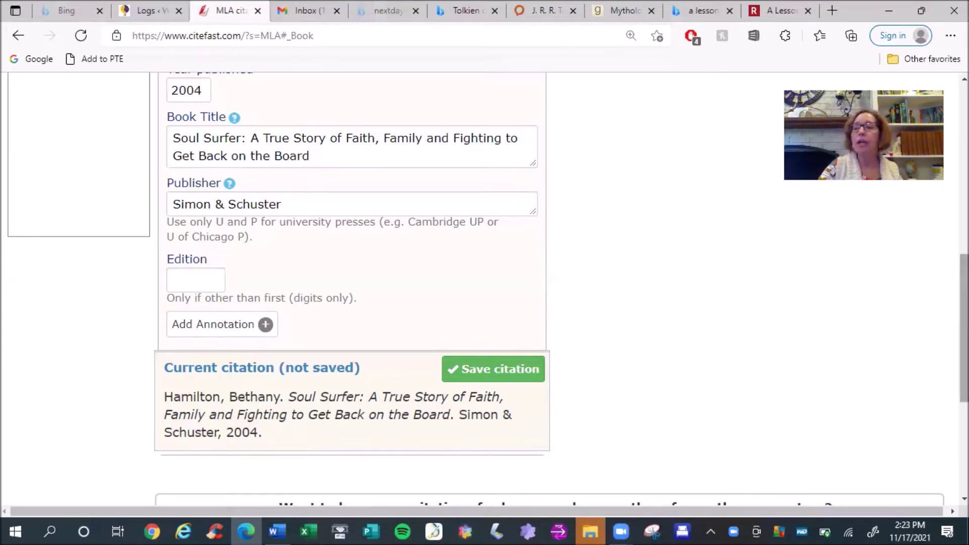
scroll(548, 429, "up", 1)
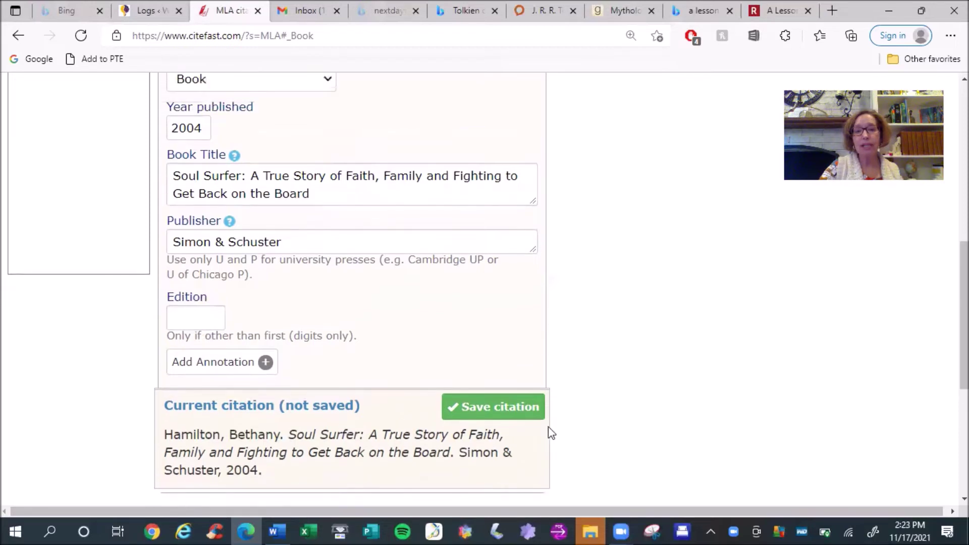
left_click(507, 413)
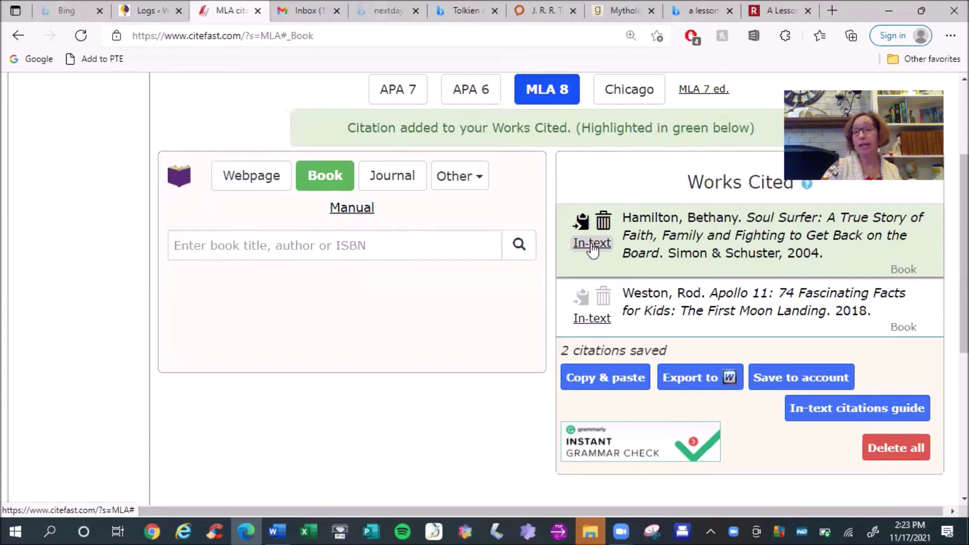
Show and hide the in-text citations for the Hamilton and Weston entries
left_click(592, 244)
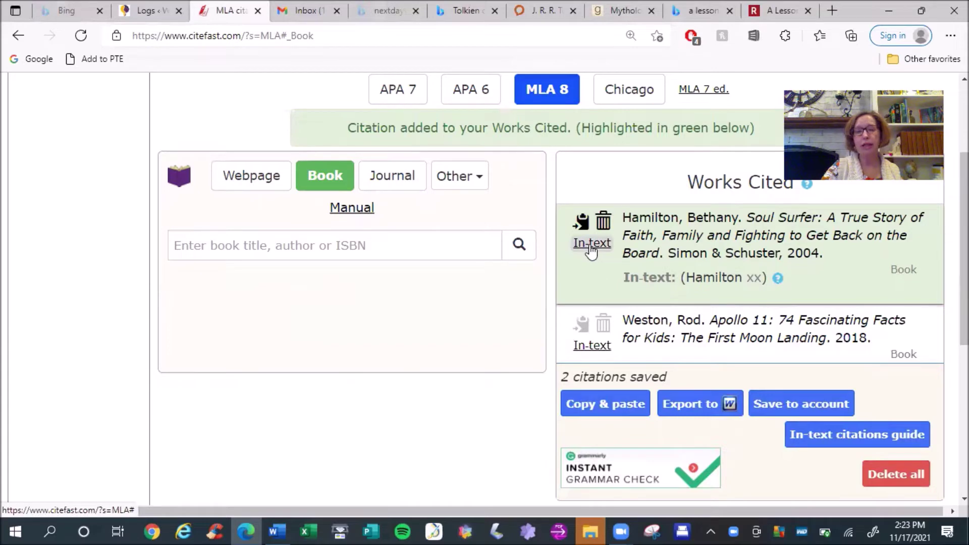
left_click(592, 247)
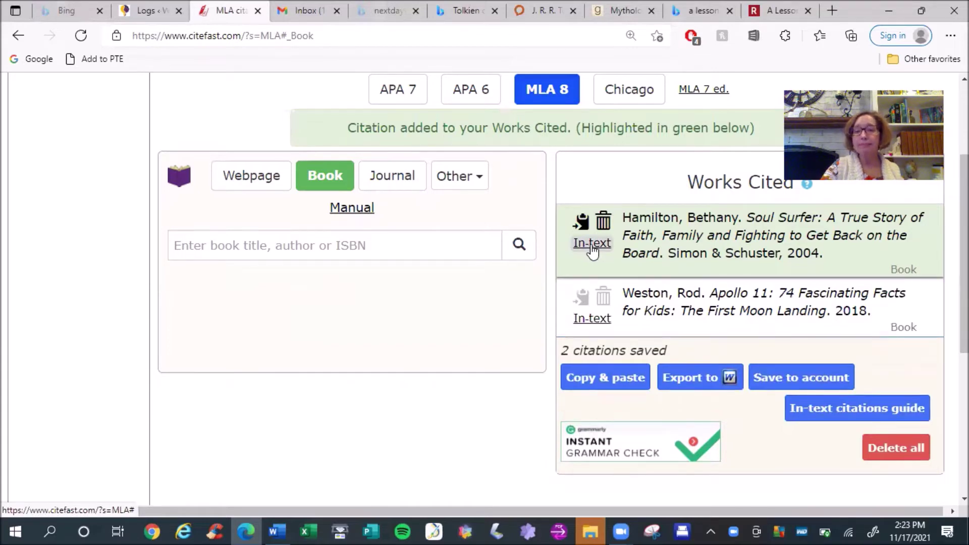
left_click(599, 325)
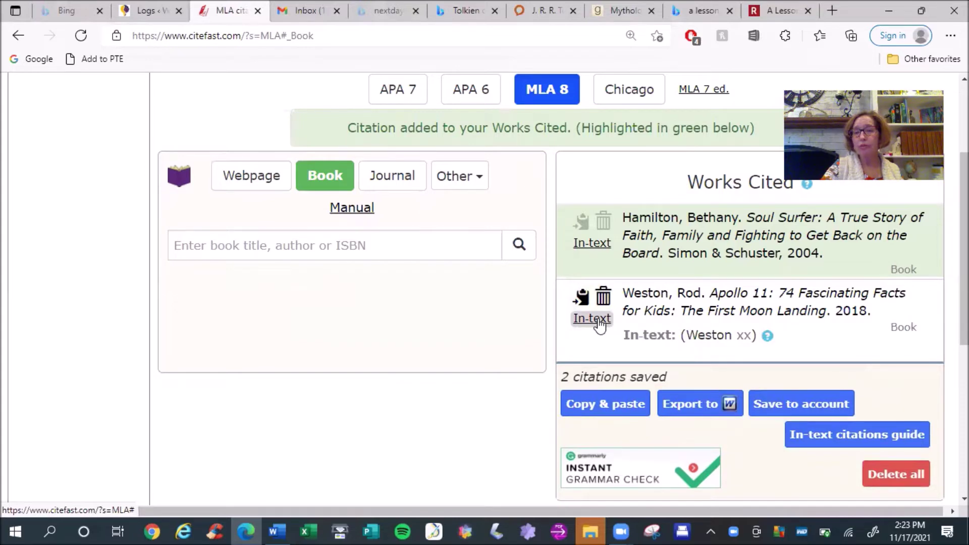
left_click(598, 325)
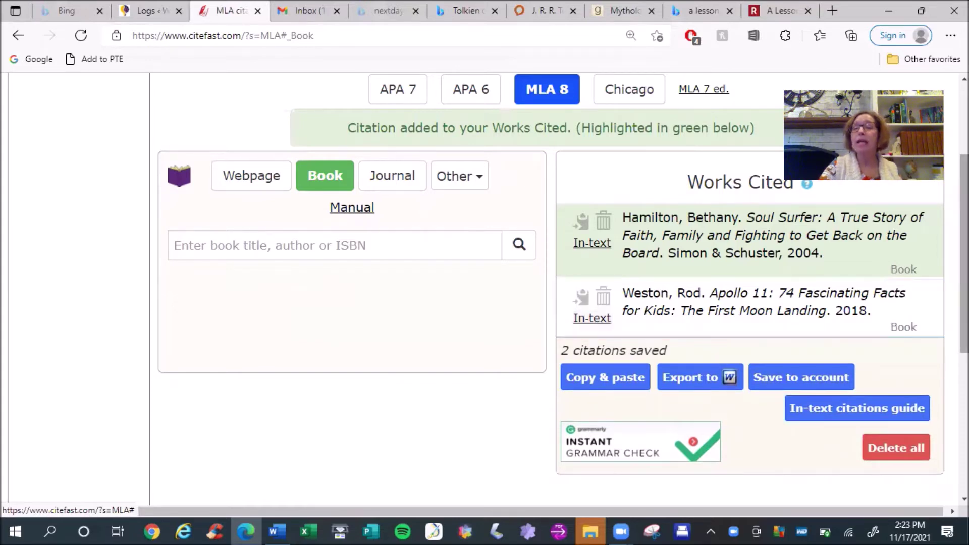
left_click(603, 296)
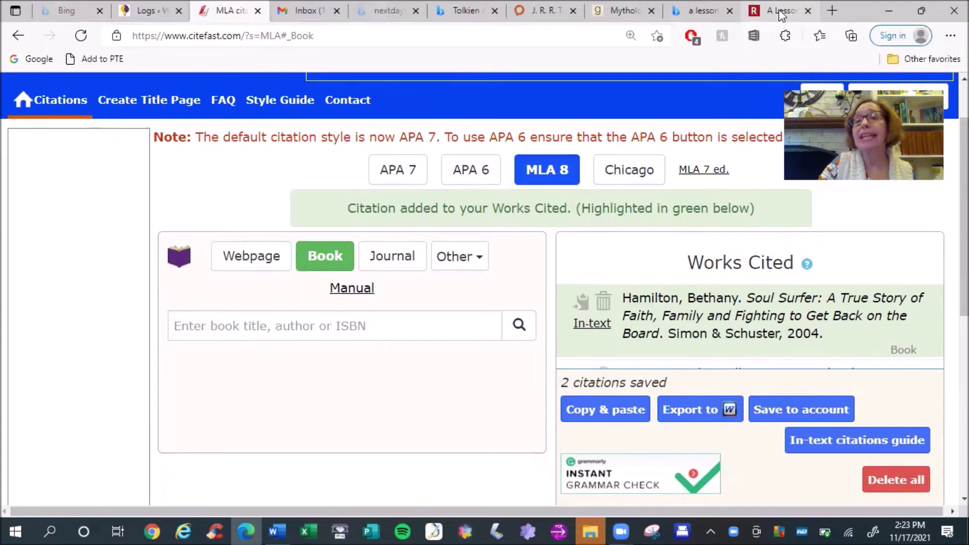
Switch to a Webpage citation and select the full URL of The Rebelution's Vikings article
left_click(268, 255)
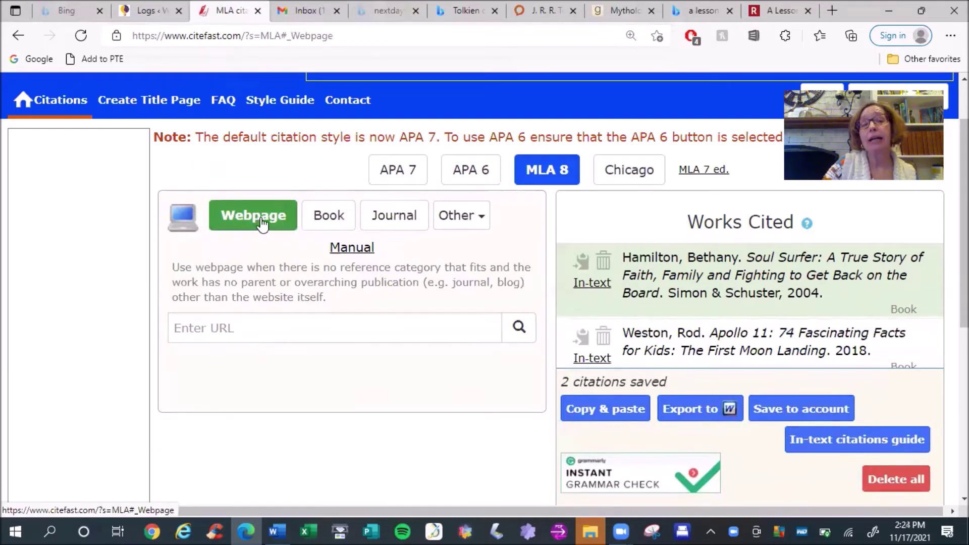
left_click(772, 14)
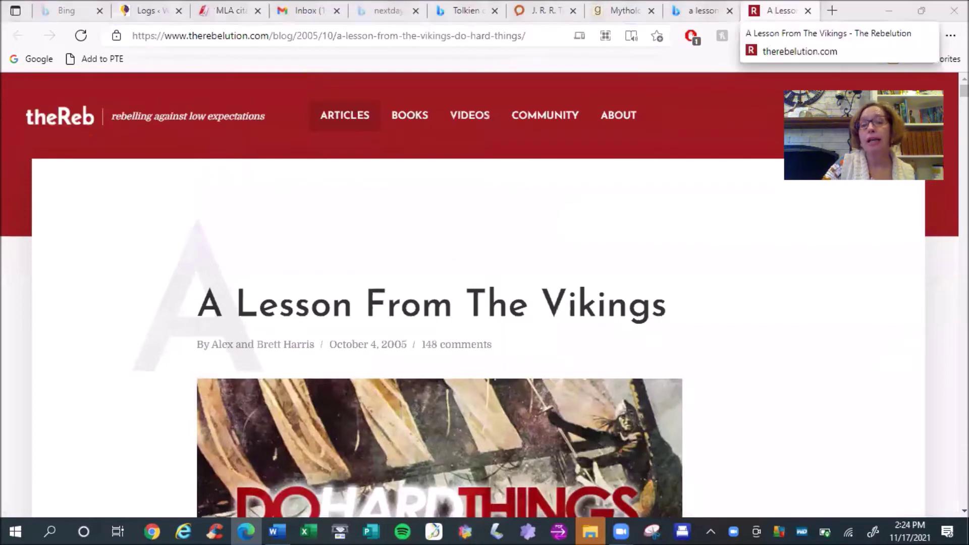
scroll(484, 293, "down", 8)
scroll(485, 293, "up", 4)
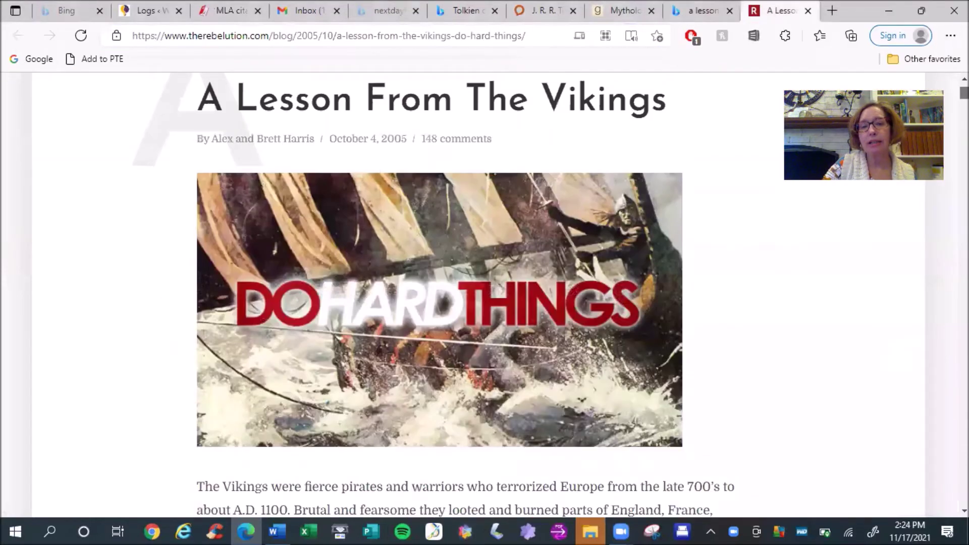
scroll(485, 293, "up", 4)
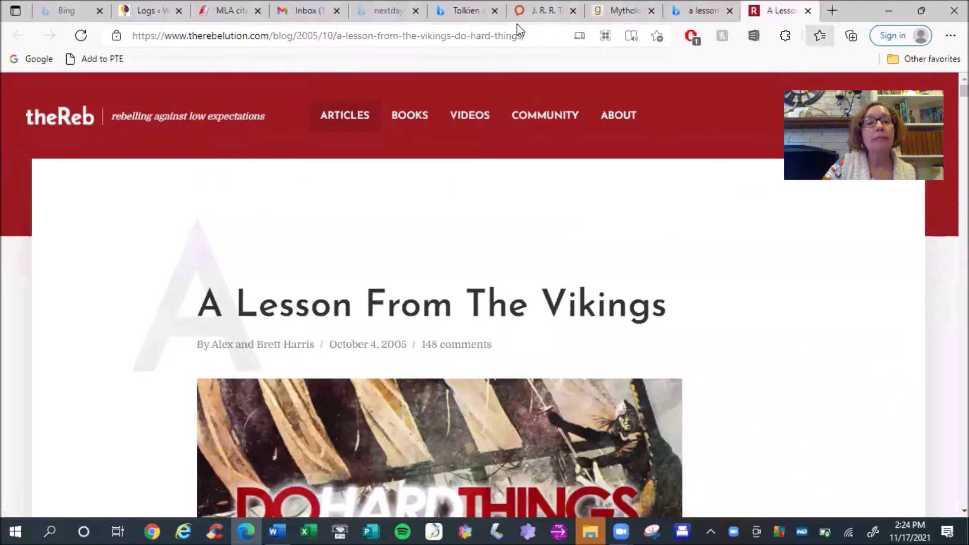
left_click_drag(258, 35, 254, 34)
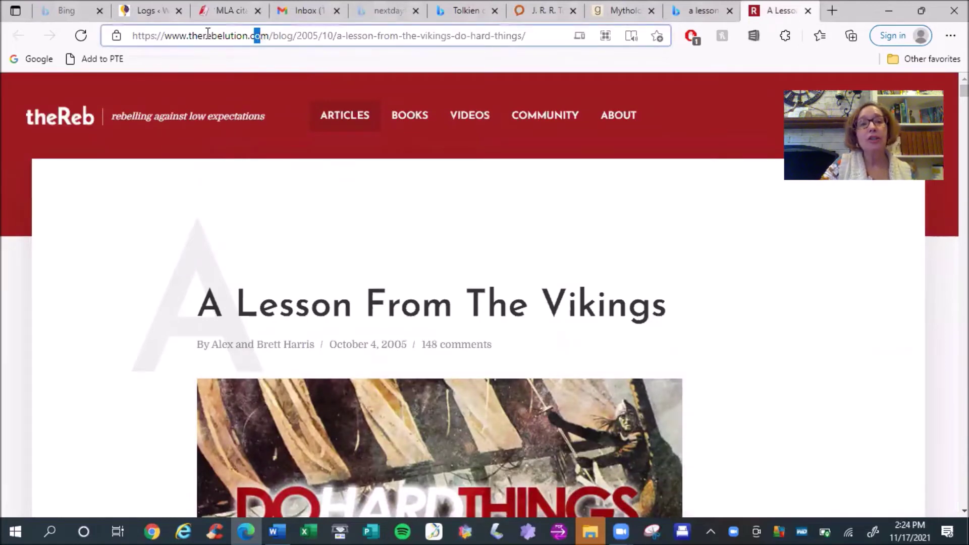
left_click_drag(162, 35, 590, 40)
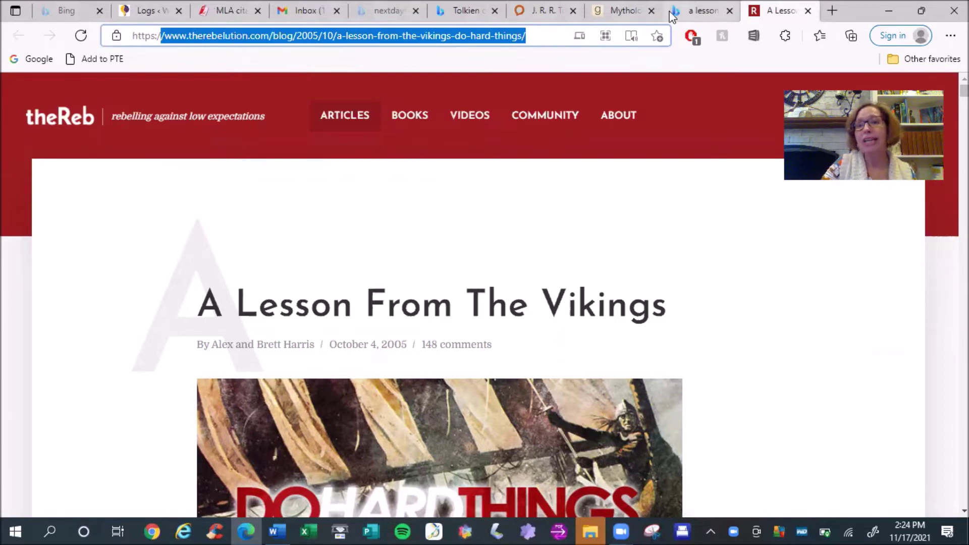
left_click(221, 11)
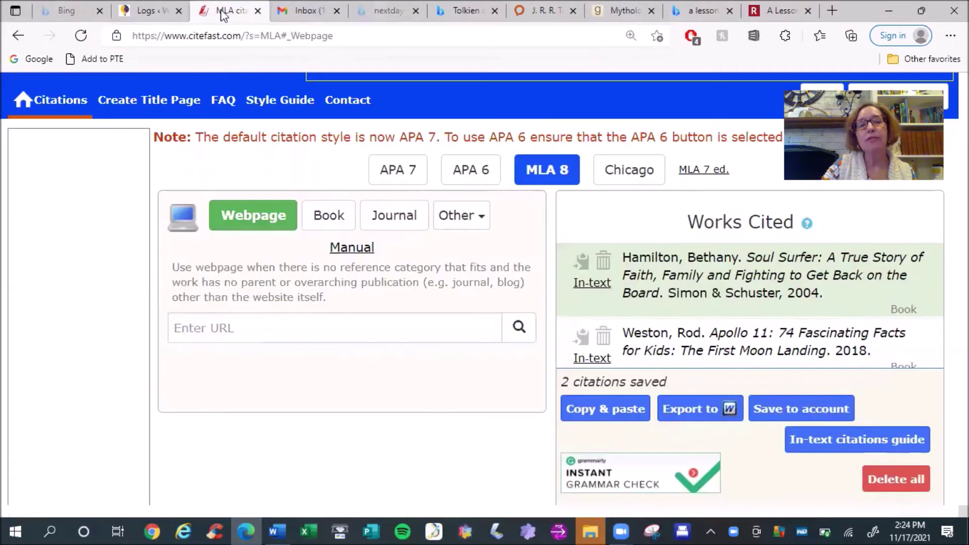
Paste the Vikings article URL into the webpage search and look it up
left_click(221, 326)
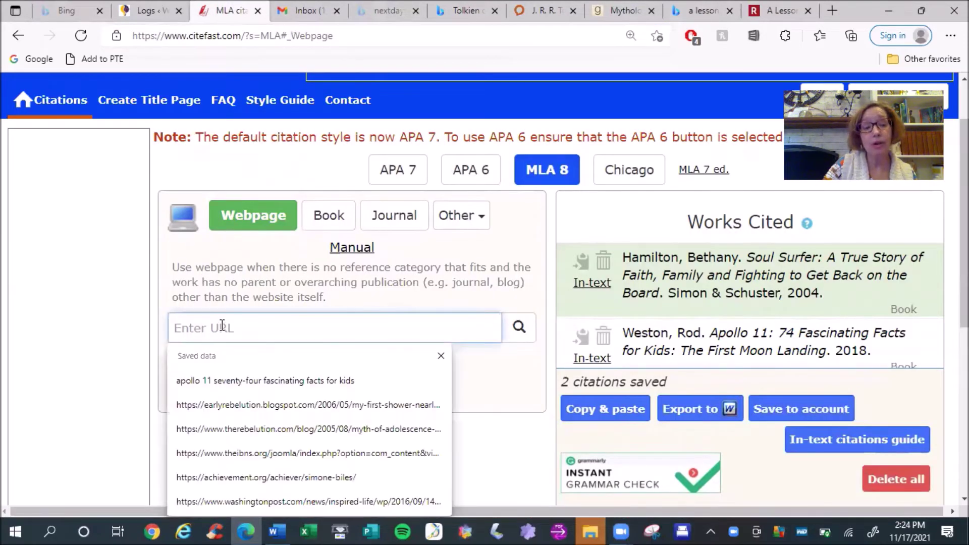
key("ctrl+v")
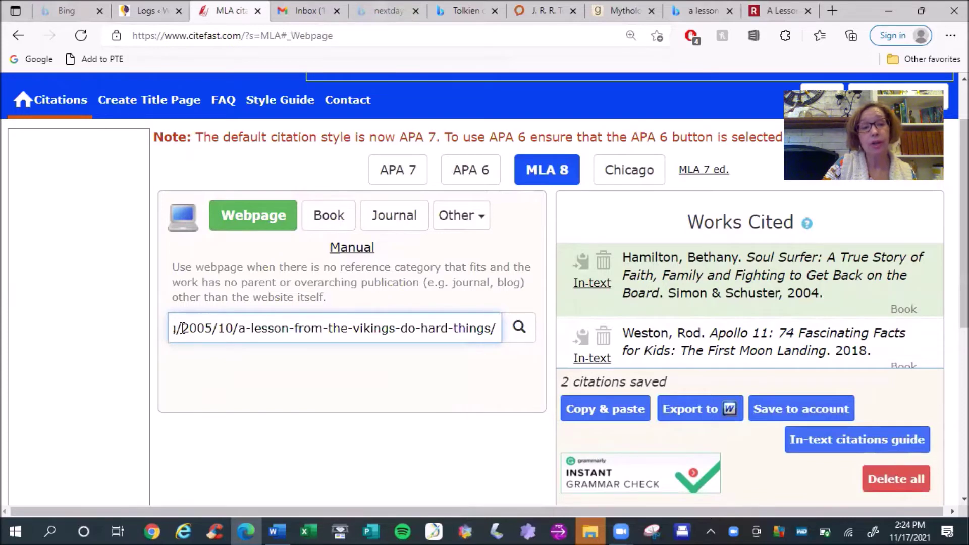
key("Left")
key("Left")
key("Left")
key("Left")
key("Left")
key("Left")
key("Left")
key("Left")
key("Left")
key("Left")
key("Left")
key("Left")
key("Left")
key("Left")
key("Left")
key("Left")
key("Left")
key("Left")
key("Left")
key("Left")
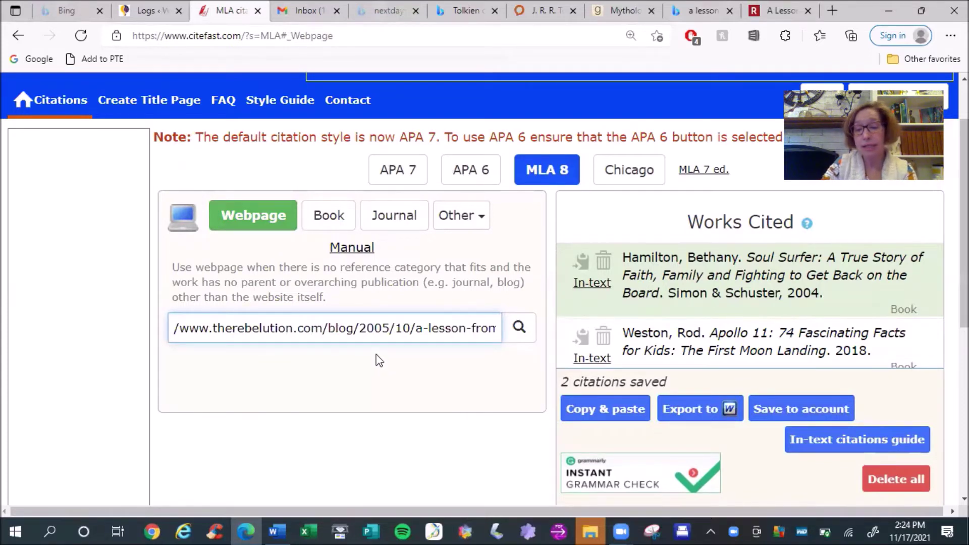
left_click(262, 226)
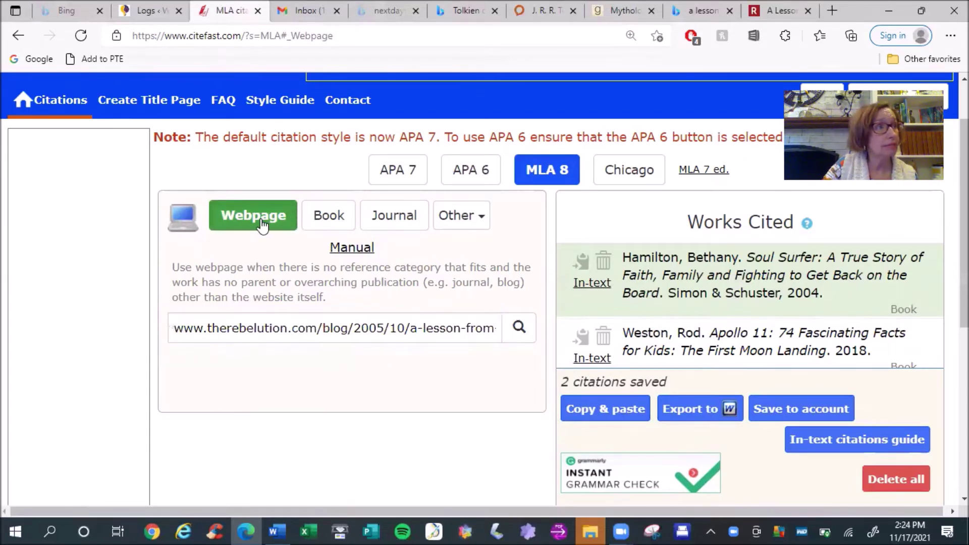
mouse_move(486, 219)
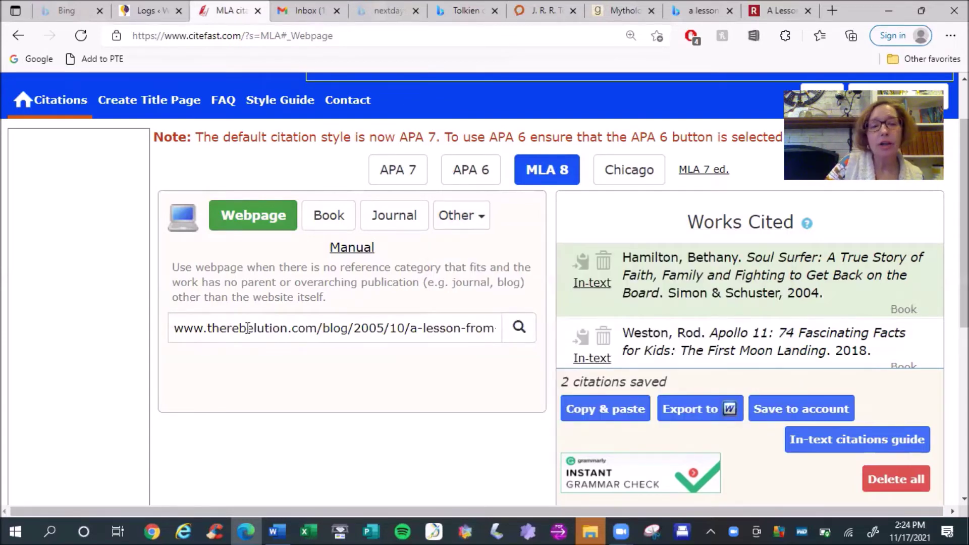
left_click(520, 331)
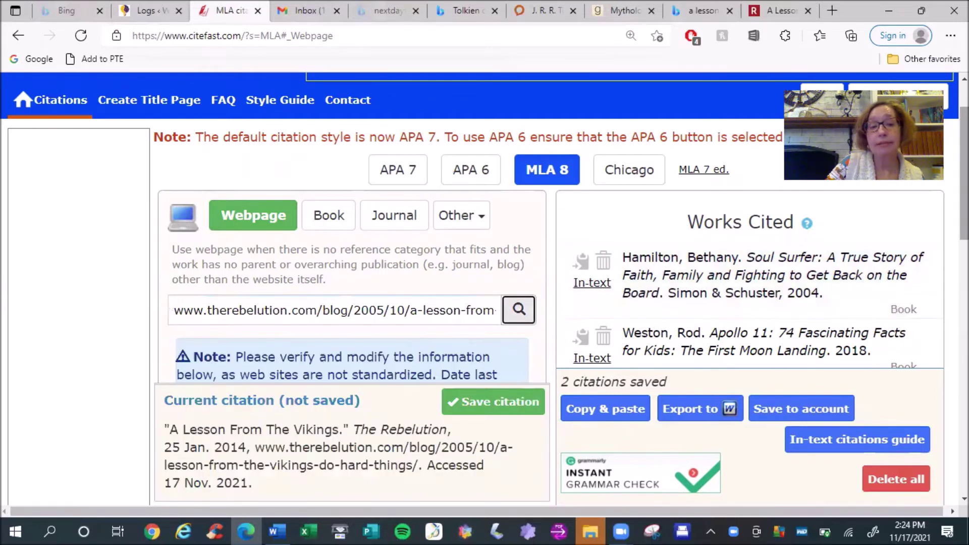
Scroll to the Author(s) fields and check the Rebelution article for its authors
scroll(511, 220, "down", 3)
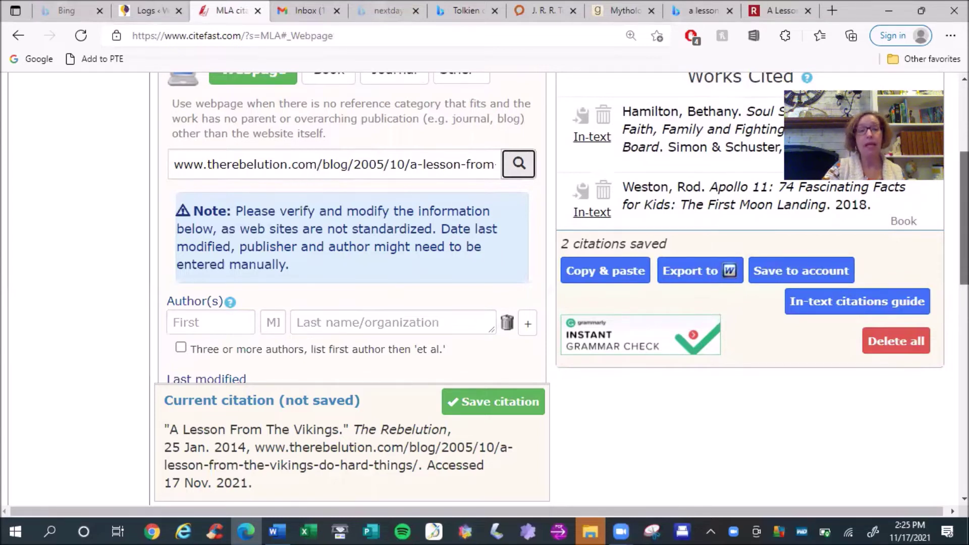
scroll(485, 287, "down", 2)
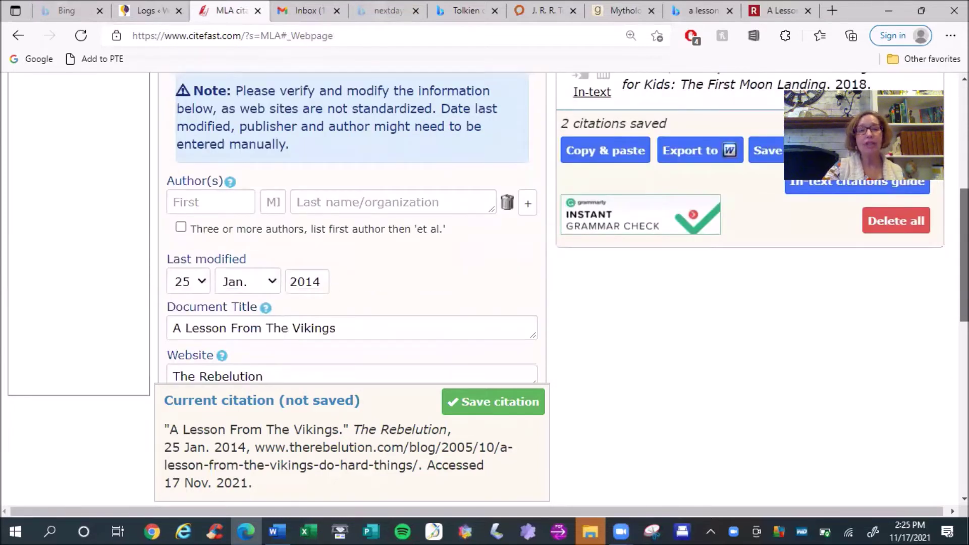
left_click(770, 11)
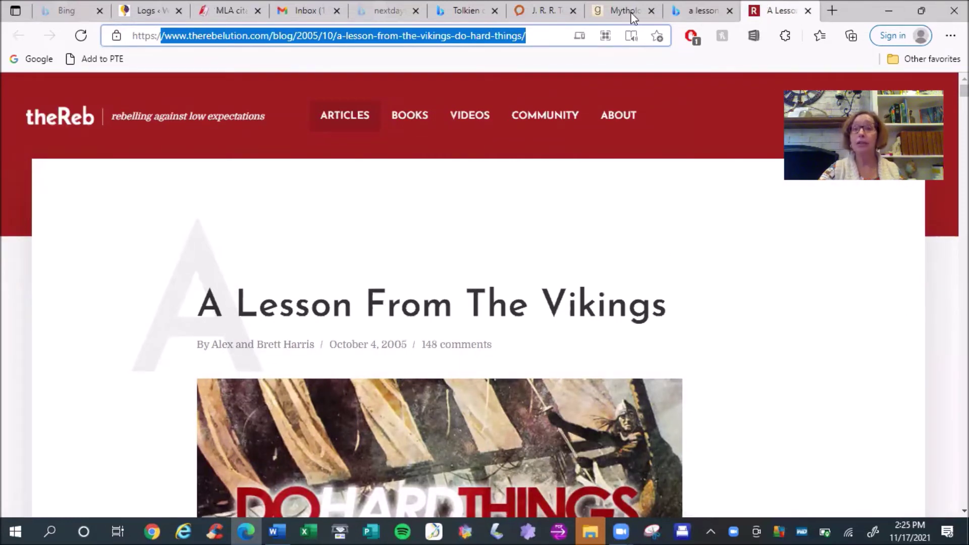
Enter Alex Harris as the first author of the webpage citation
left_click(225, 11)
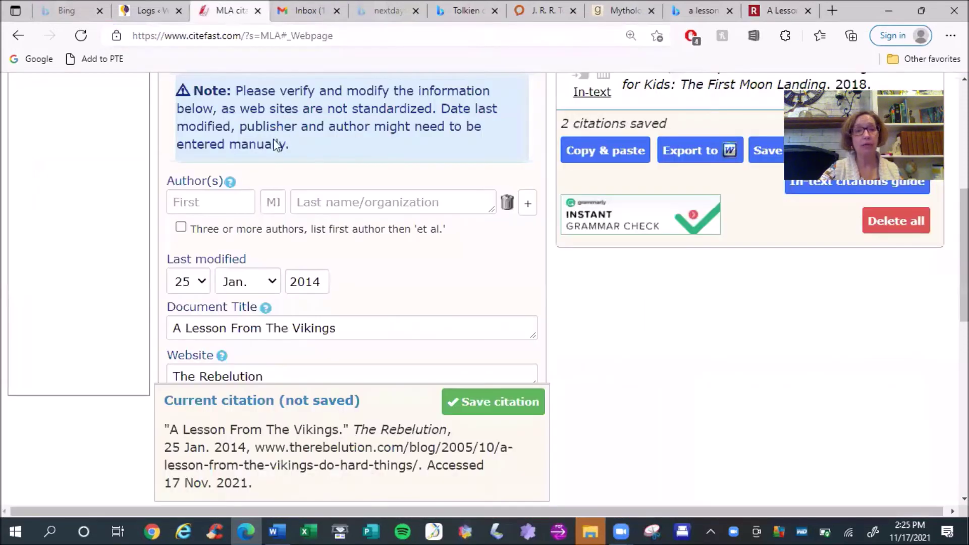
left_click(205, 199)
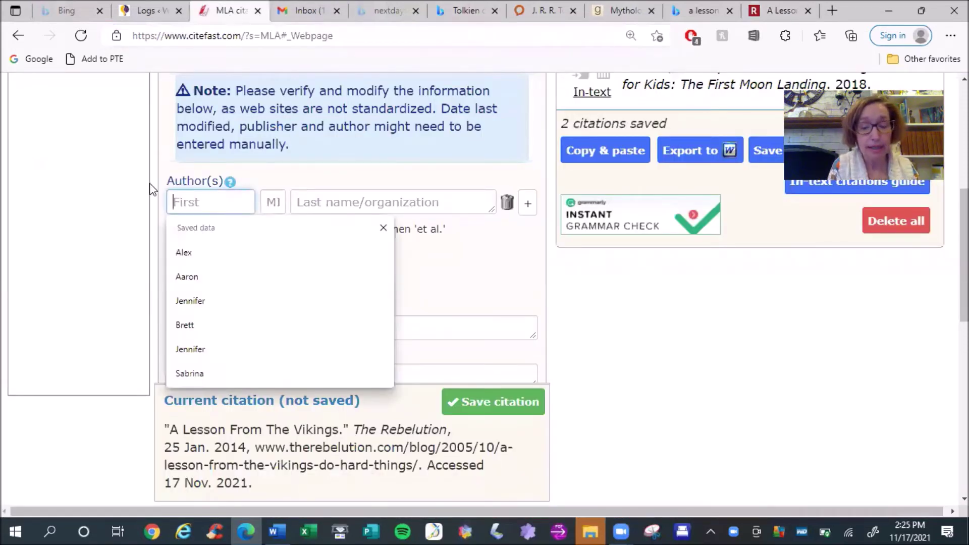
type("Alex")
key("Tab")
key("Tab")
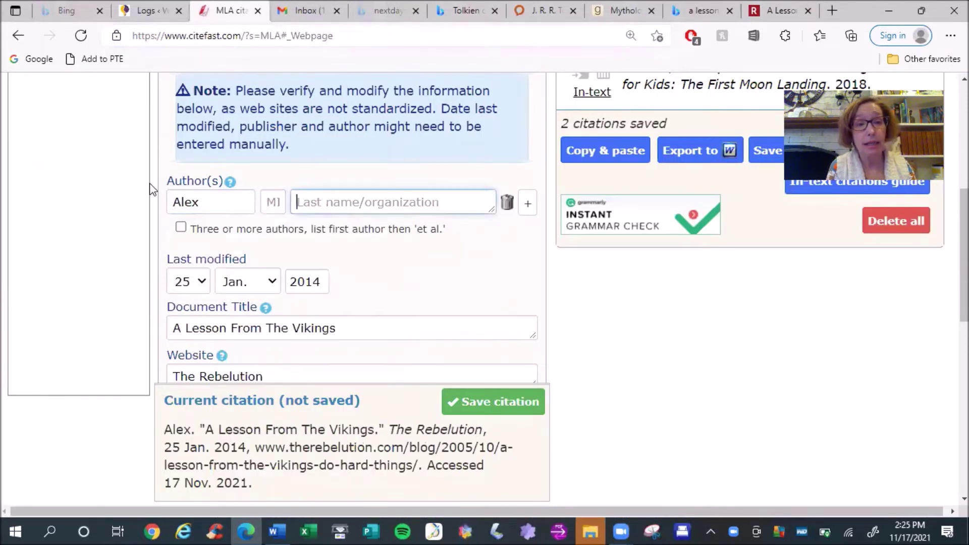
type("Harris")
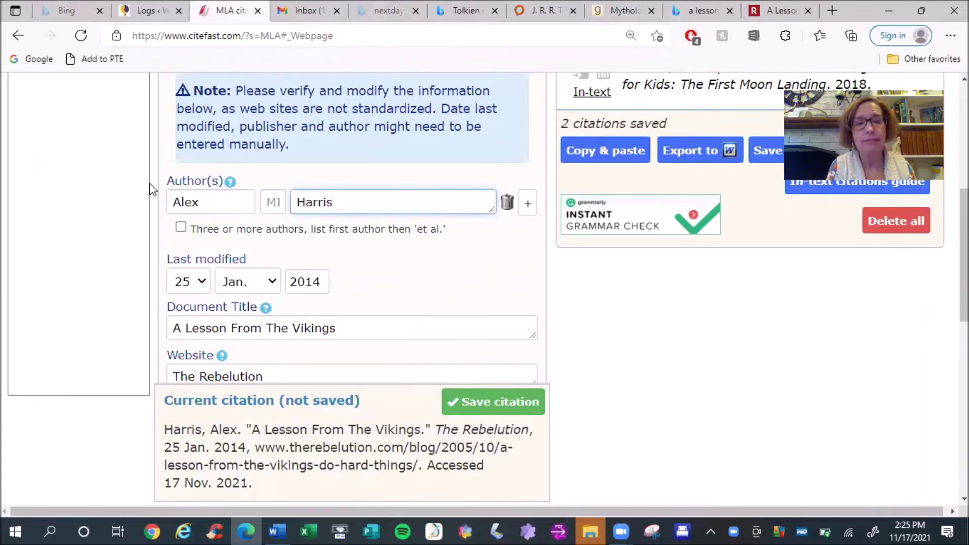
left_click(528, 209)
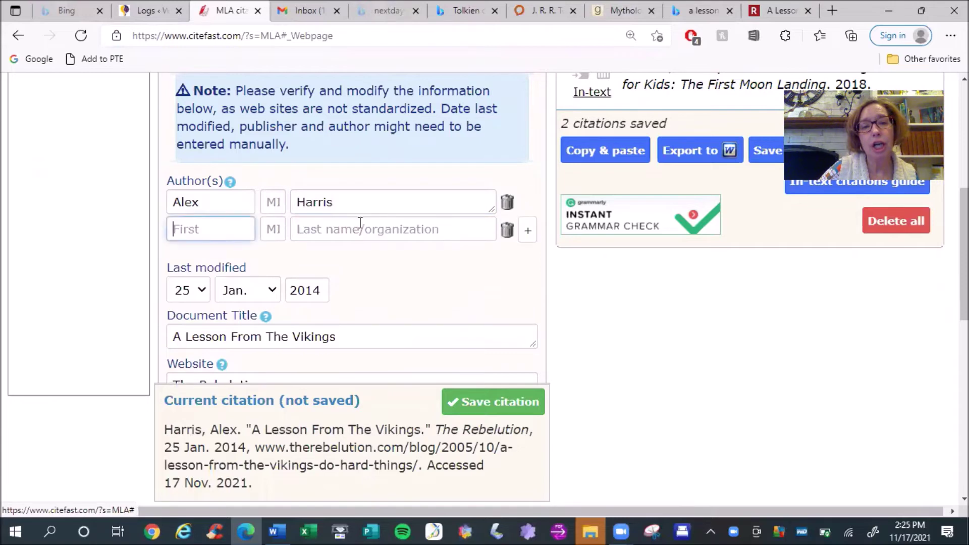
type("Brett H")
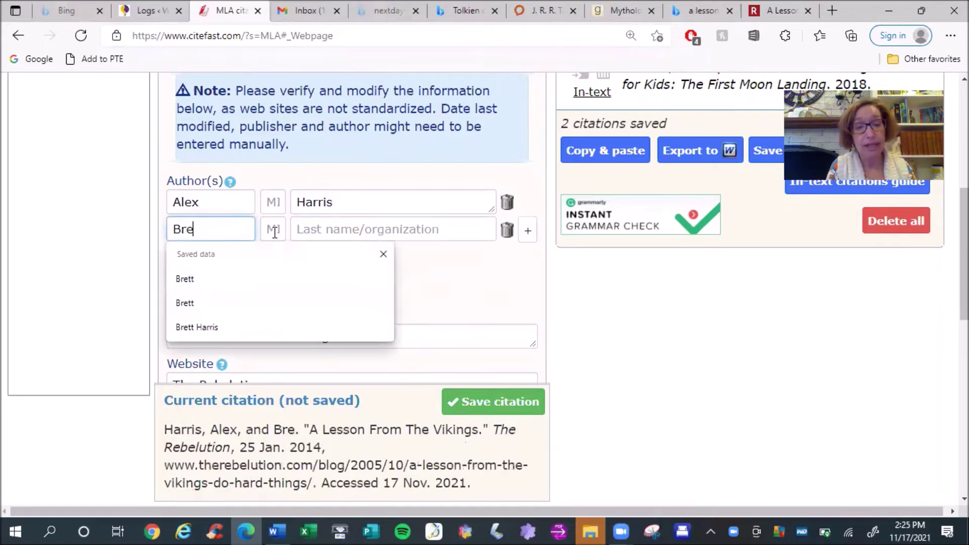
key("BackSpace")
key("BackSpace")
left_click(273, 230)
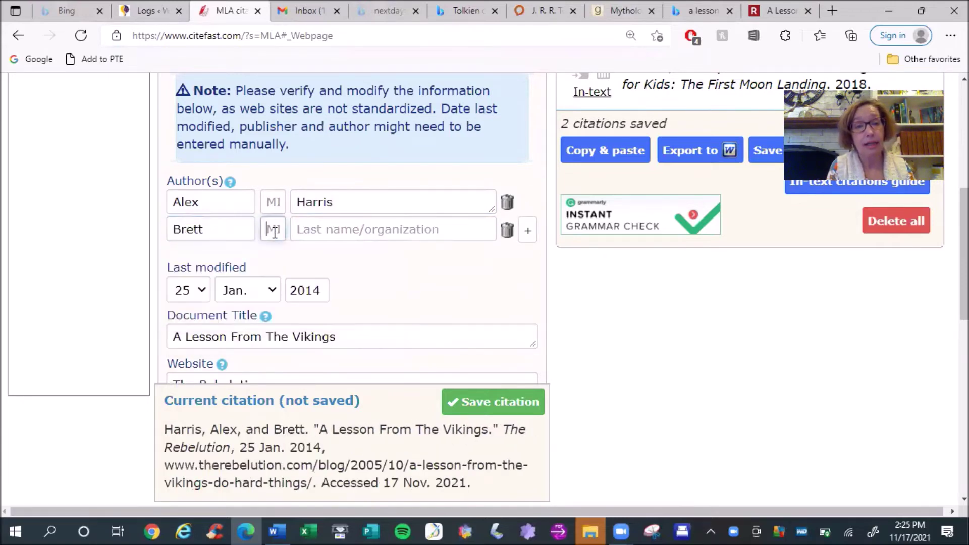
key("Tab")
type("H")
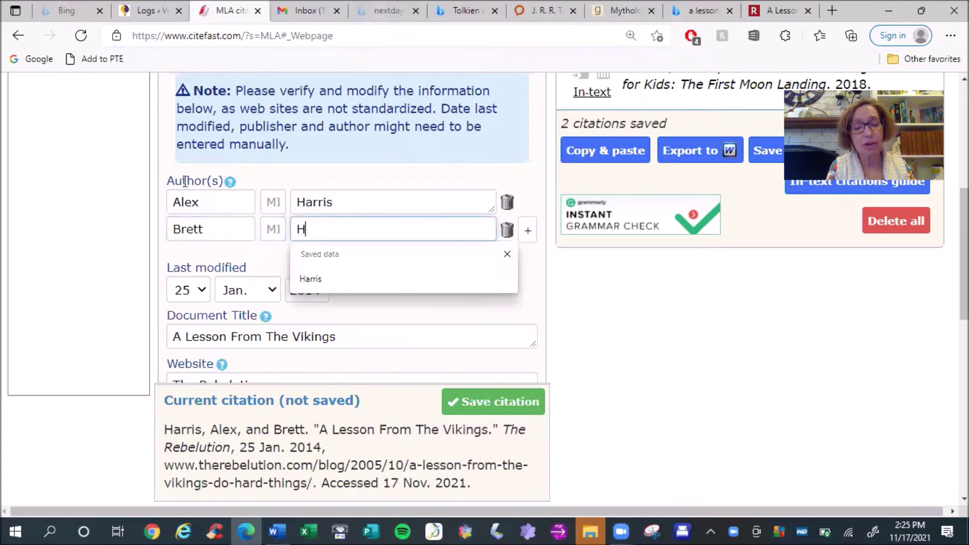
type("arris")
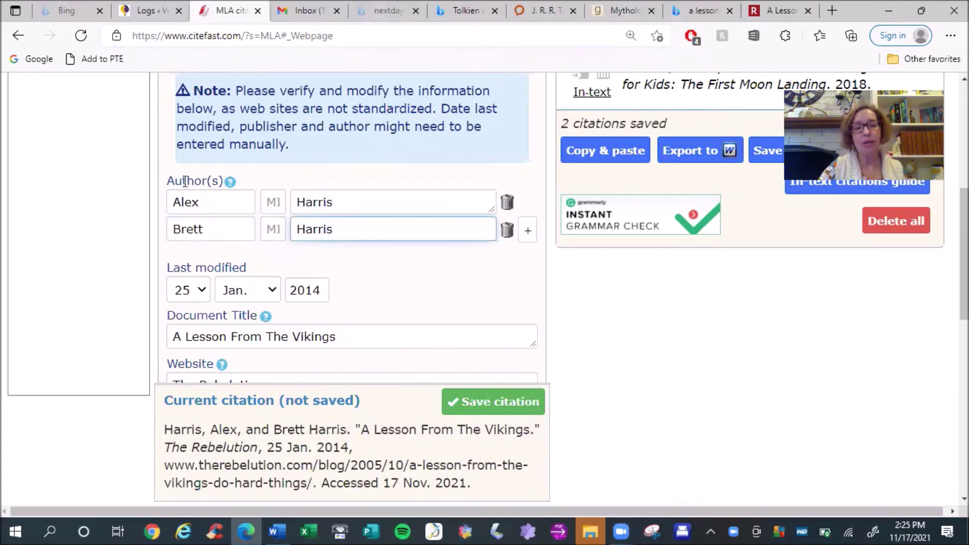
left_click(166, 429)
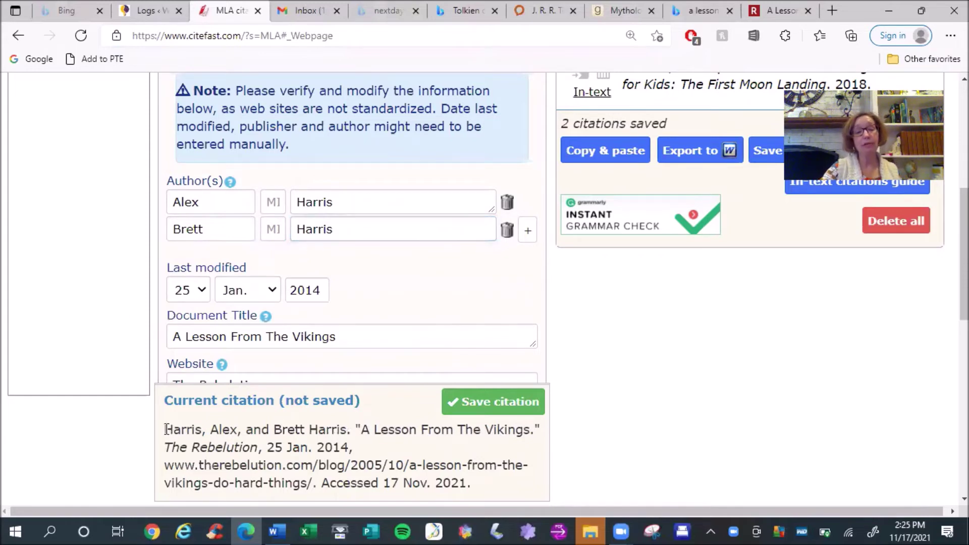
Review the authors in the citation preview, then return to the Rebelution article
left_click_drag(169, 429, 352, 430)
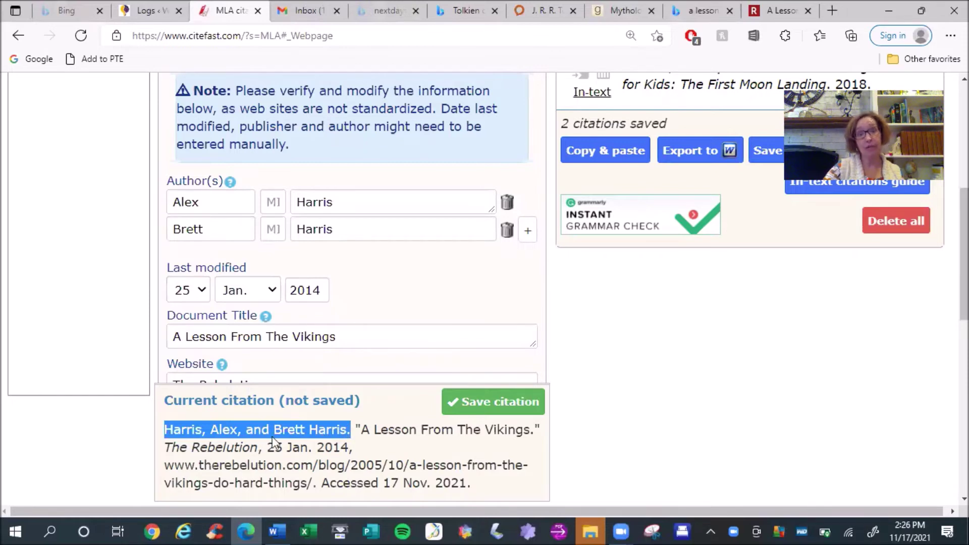
left_click(280, 401)
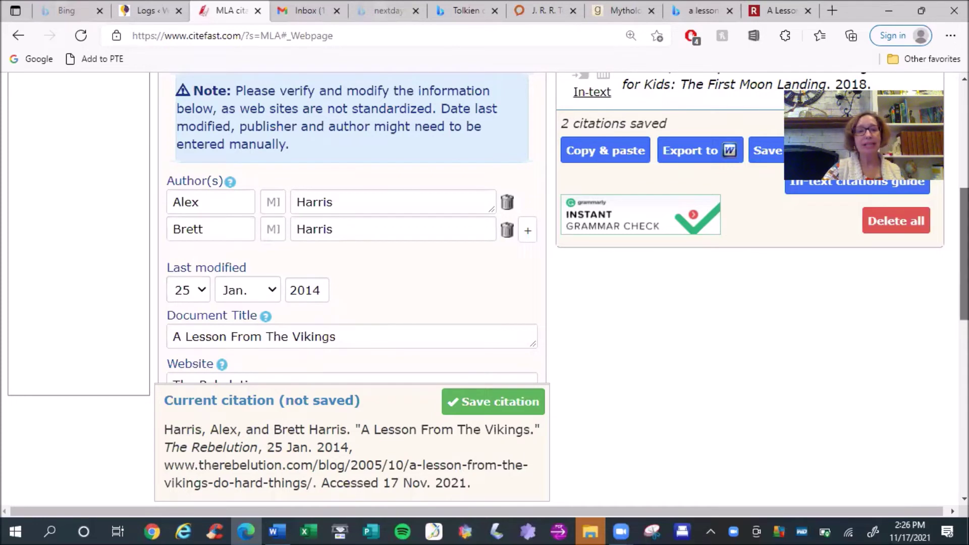
scroll(964, 252, "down", 1)
left_click(782, 12)
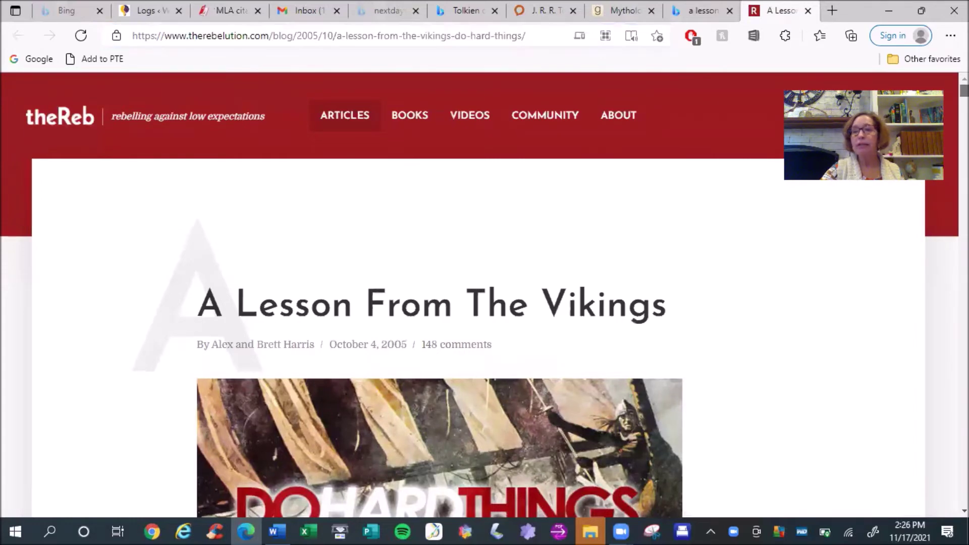
Scroll up through the Vikings article's comments to the About the Author section
scroll(480, 293, "down", 20)
scroll(479, 293, "down", 10)
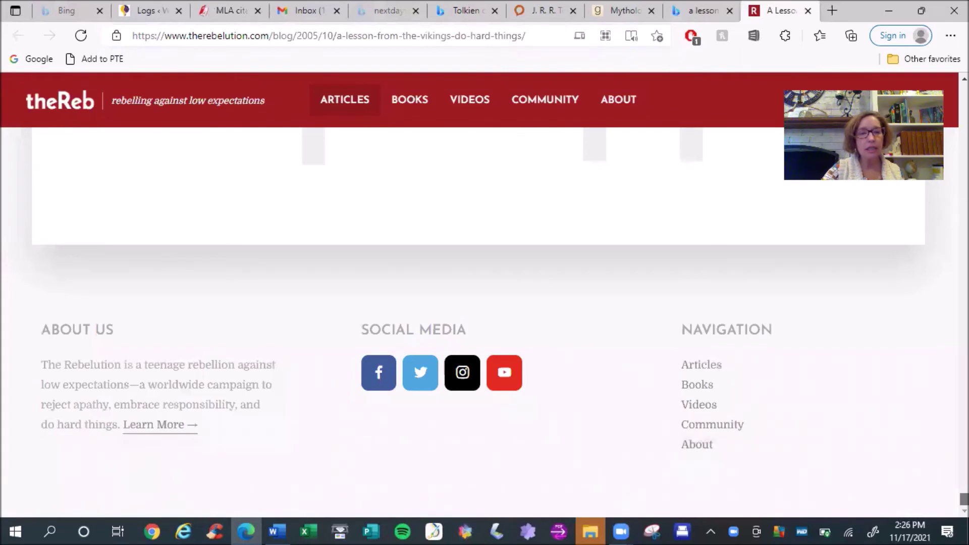
scroll(480, 286, "up", 10)
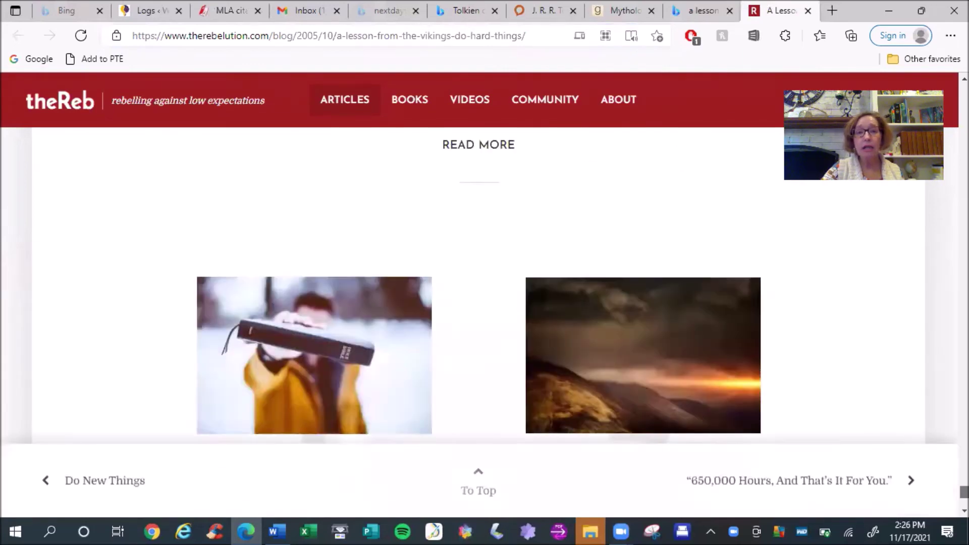
scroll(479, 286, "up", 5)
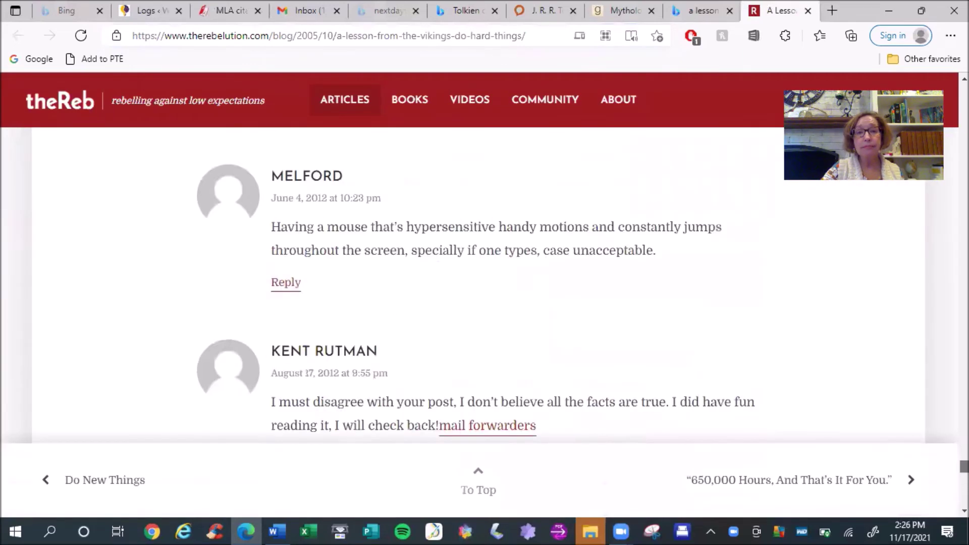
scroll(479, 285, "up", 5)
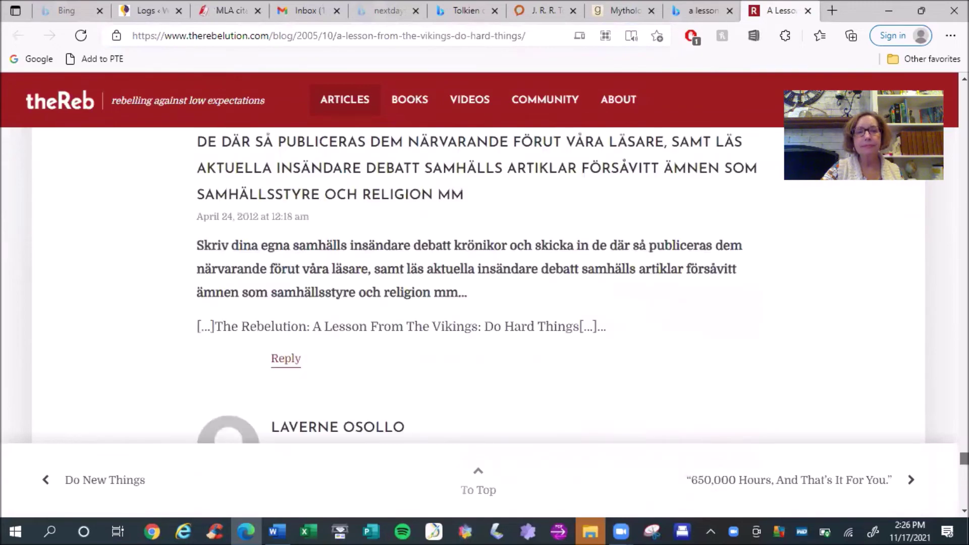
scroll(480, 285, "up", 5)
scroll(479, 286, "up", 5)
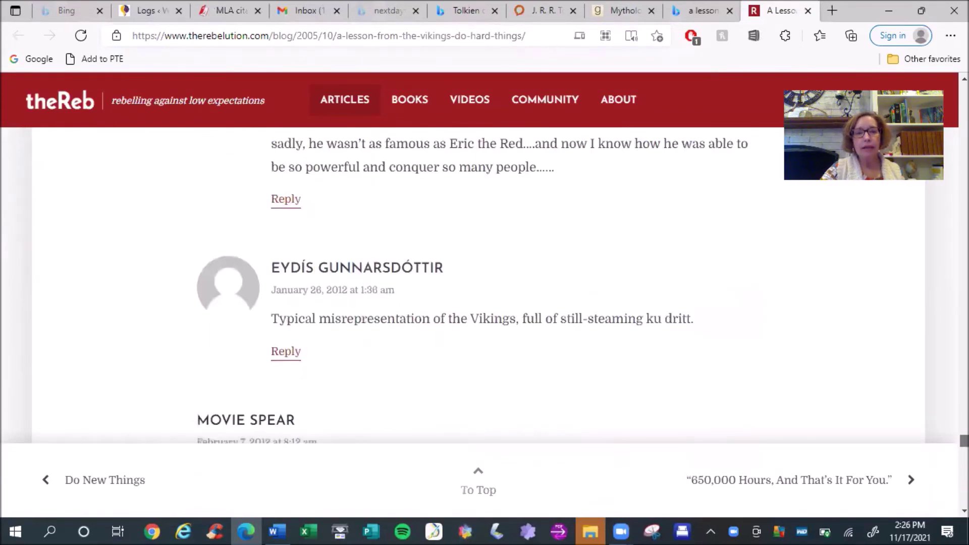
scroll(480, 286, "up", 5)
scroll(479, 285, "up", 5)
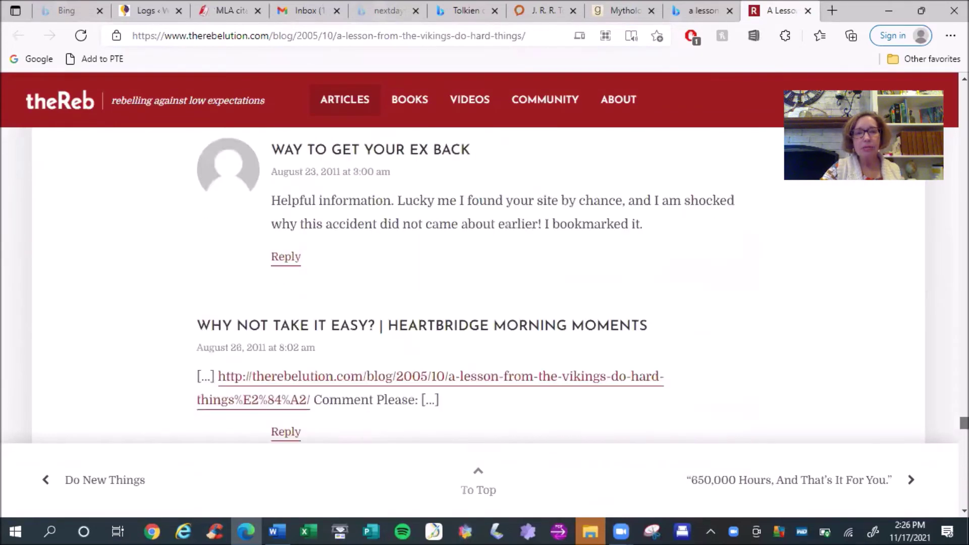
scroll(480, 285, "up", 5)
scroll(480, 285, "up", 5)
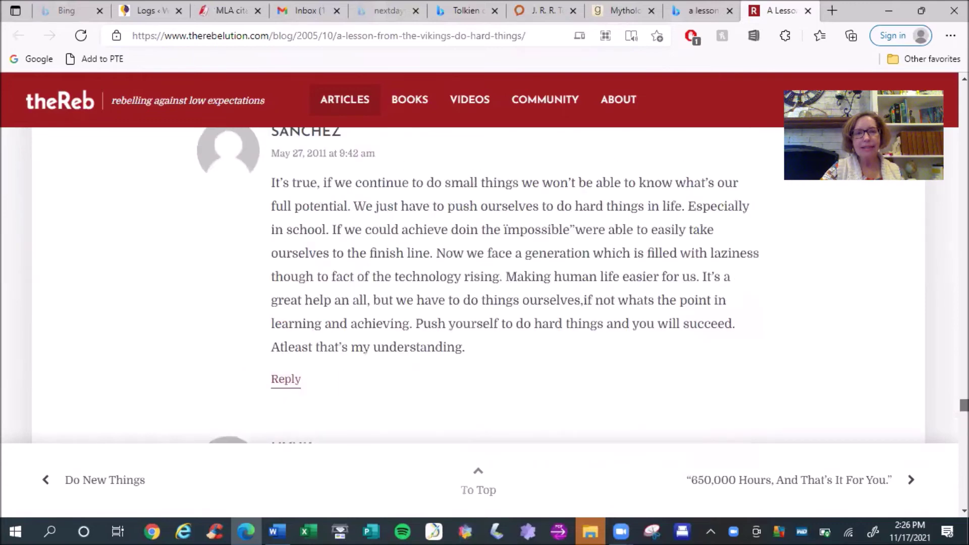
scroll(480, 286, "up", 5)
scroll(480, 285, "up", 5)
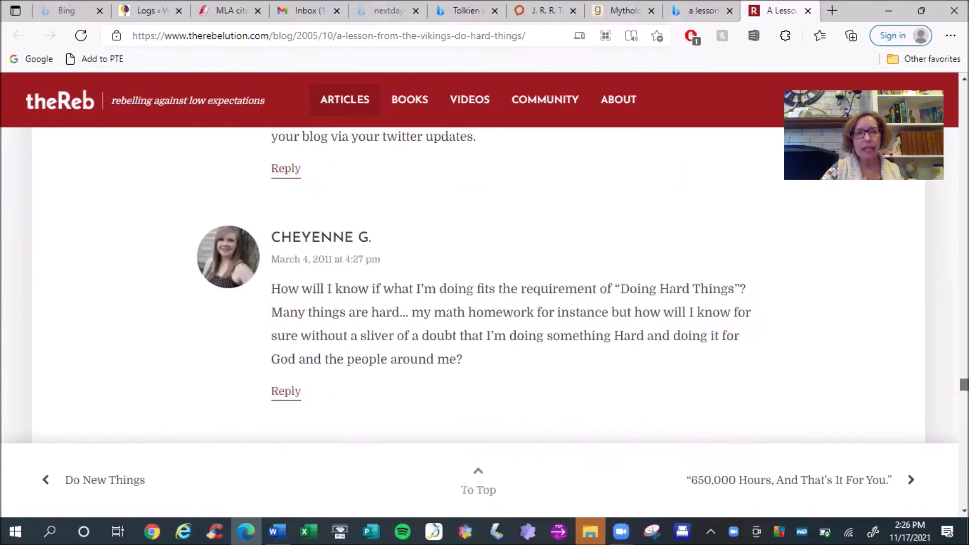
scroll(479, 285, "up", 5)
scroll(479, 285, "up", 5)
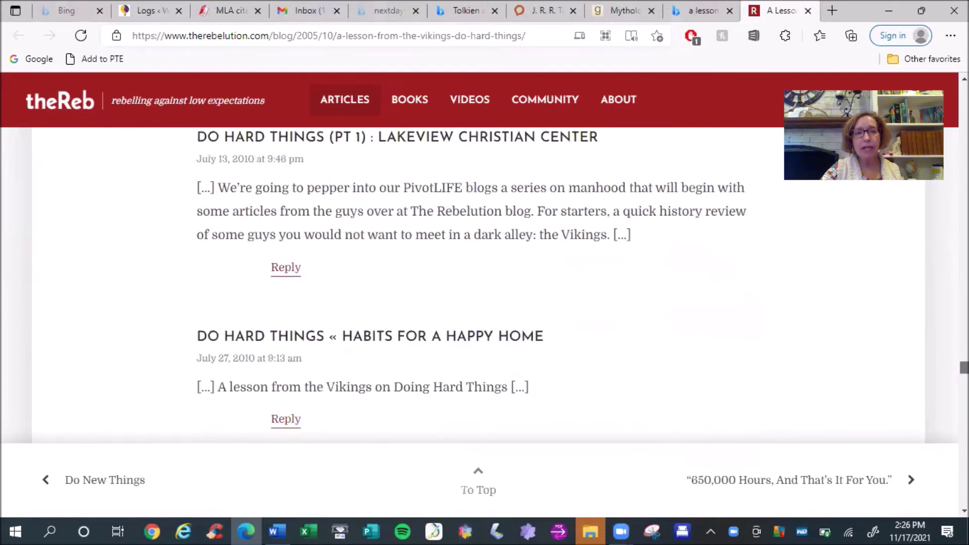
scroll(479, 285, "up", 5)
scroll(480, 286, "up", 5)
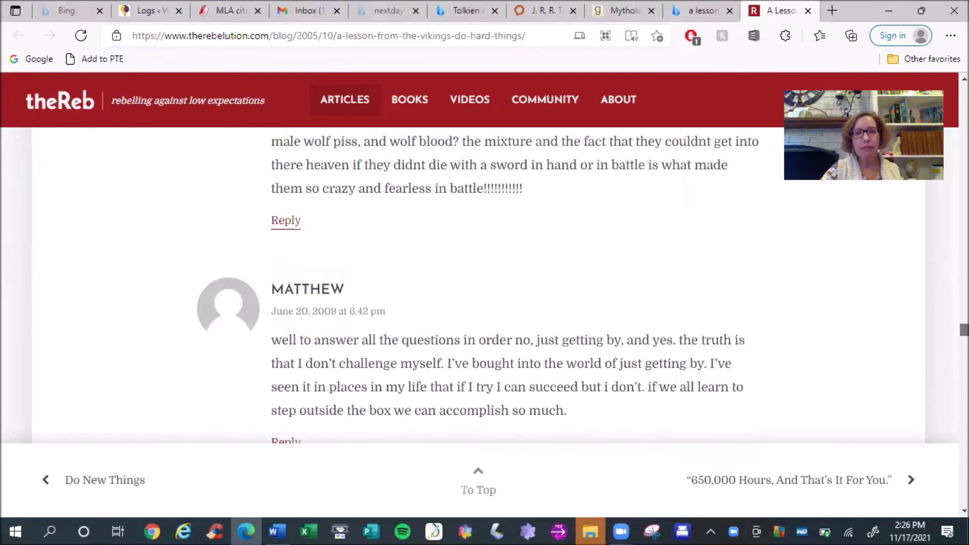
scroll(480, 285, "up", 5)
scroll(479, 285, "up", 5)
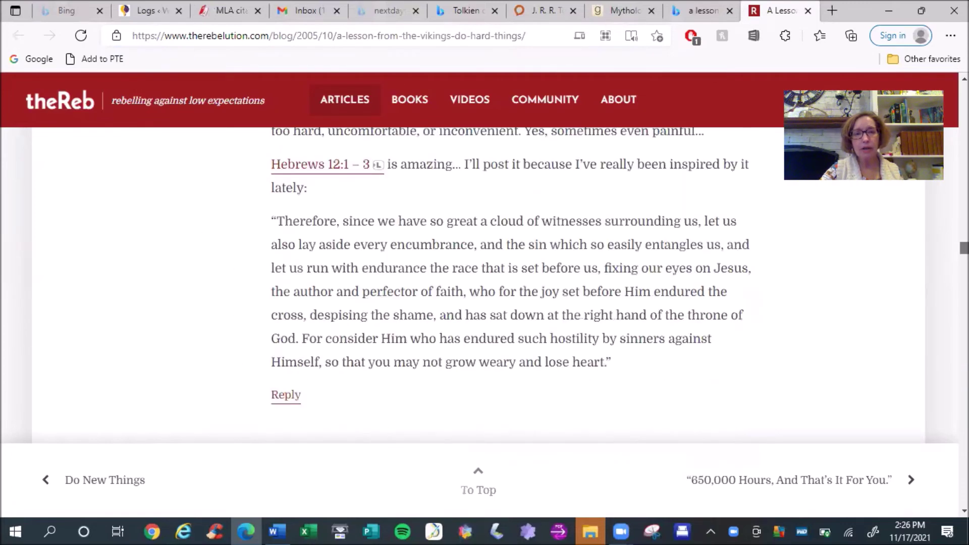
scroll(479, 285, "up", 5)
scroll(480, 285, "up", 5)
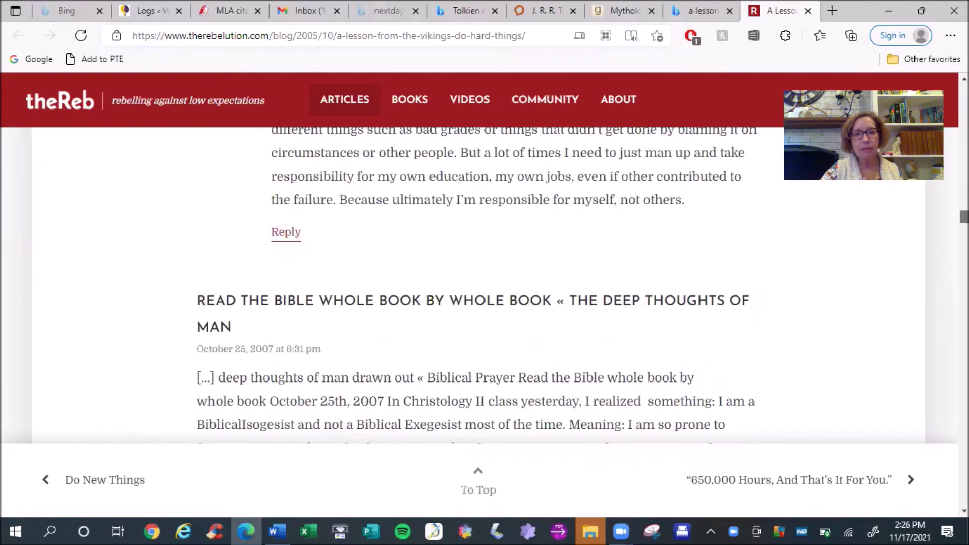
scroll(480, 285, "up", 5)
scroll(479, 285, "up", 4)
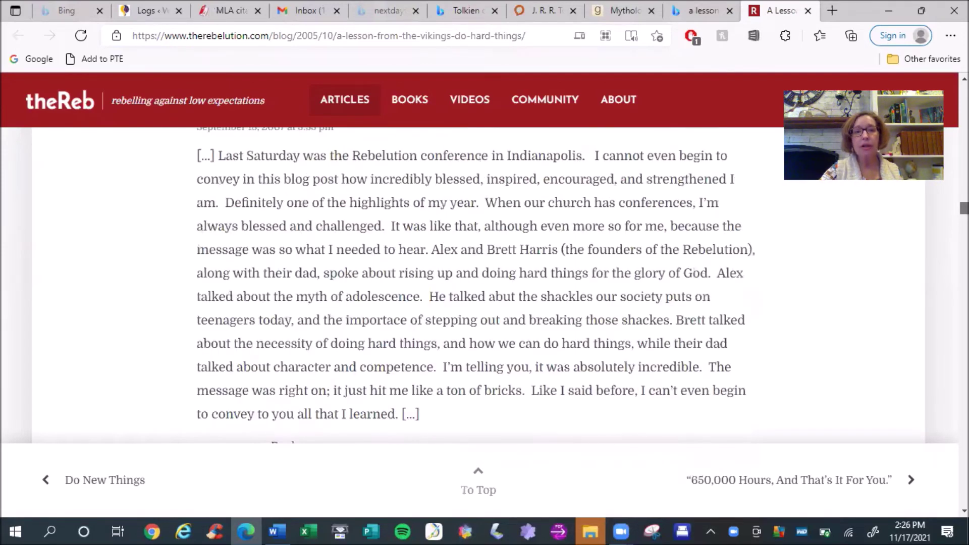
scroll(479, 285, "up", 5)
scroll(480, 285, "up", 5)
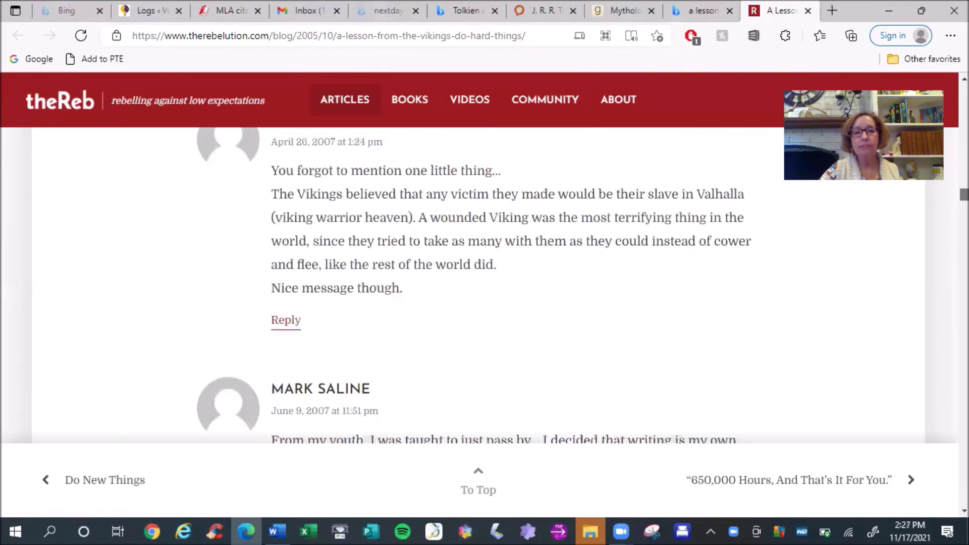
scroll(479, 285, "up", 5)
scroll(480, 285, "up", 5)
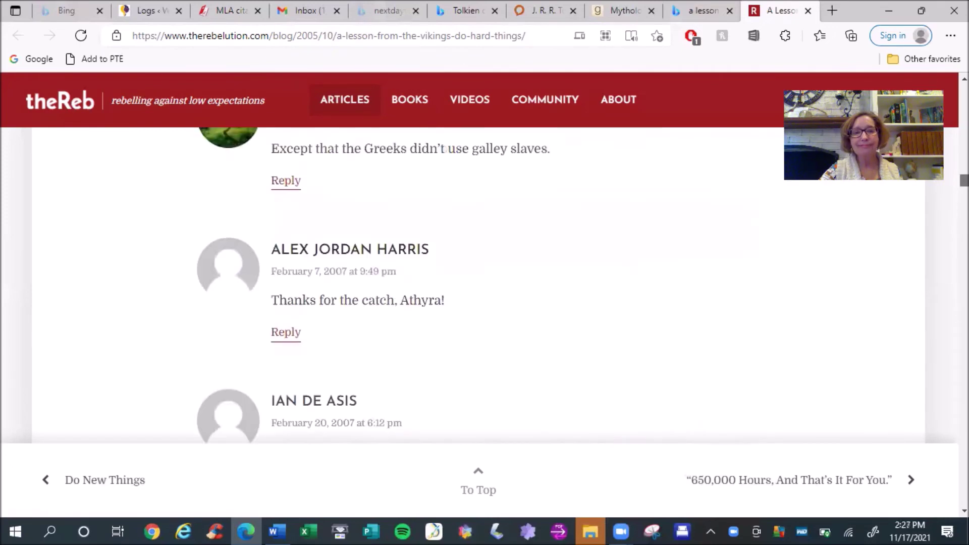
scroll(480, 285, "up", 5)
scroll(479, 285, "up", 5)
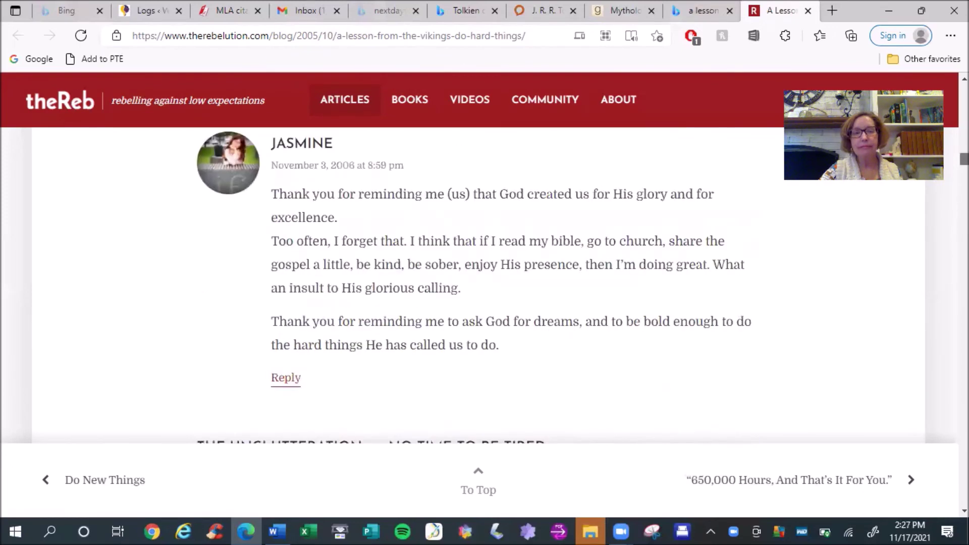
scroll(479, 285, "up", 5)
scroll(480, 285, "up", 5)
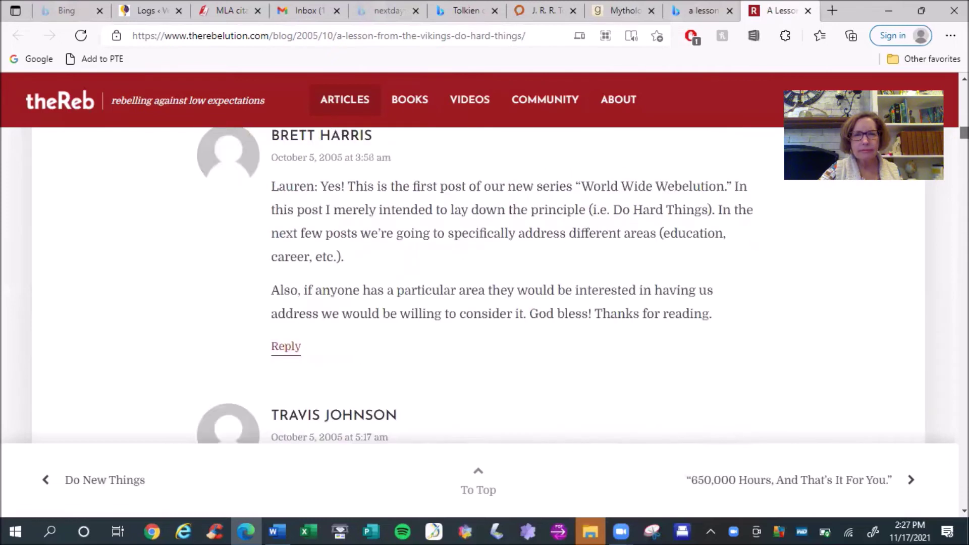
scroll(480, 285, "up", 5)
scroll(480, 285, "up", 4)
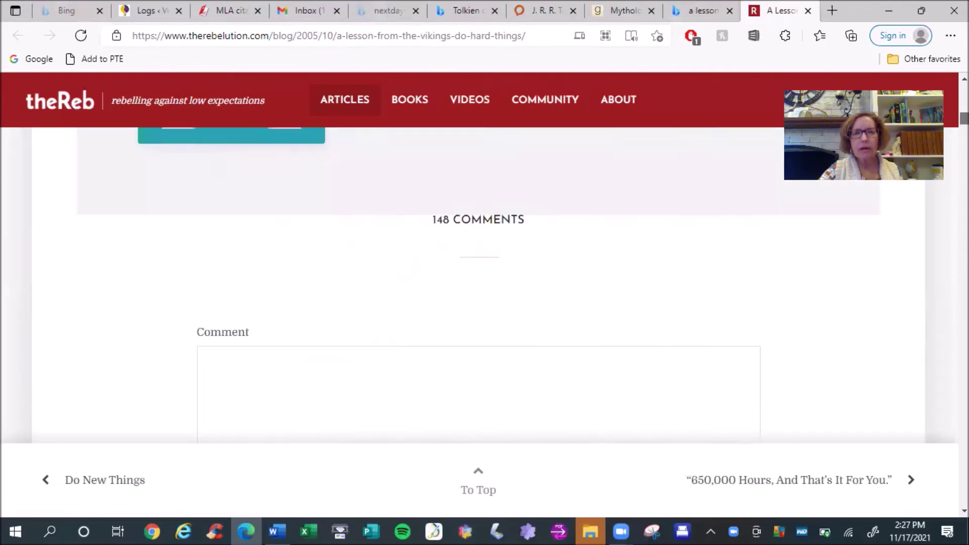
scroll(479, 286, "up", 5)
scroll(479, 285, "up", 5)
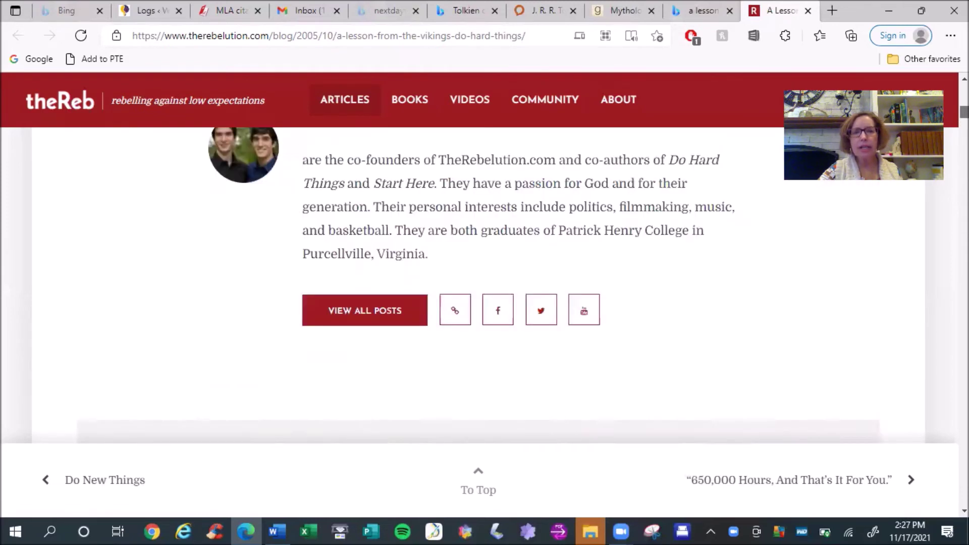
scroll(479, 285, "up", 5)
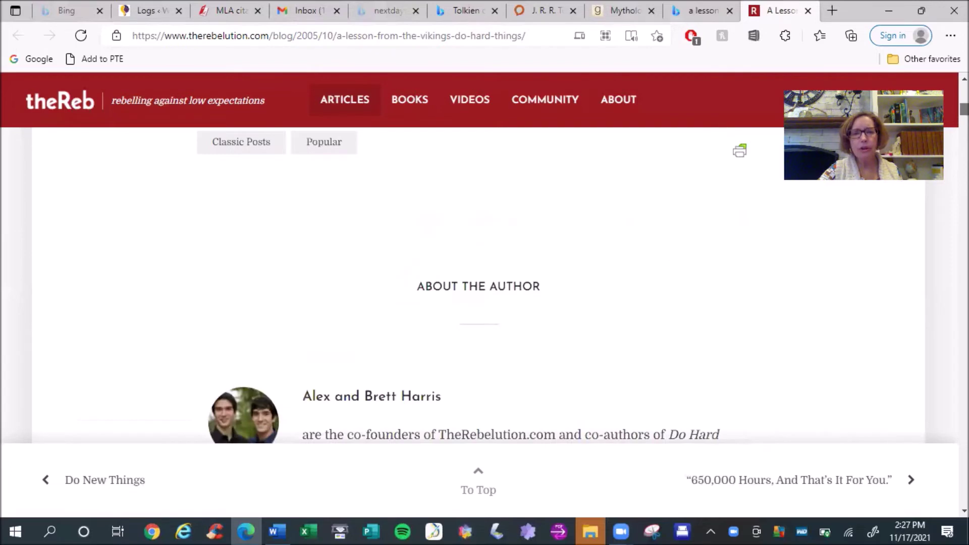
scroll(480, 285, "up", 5)
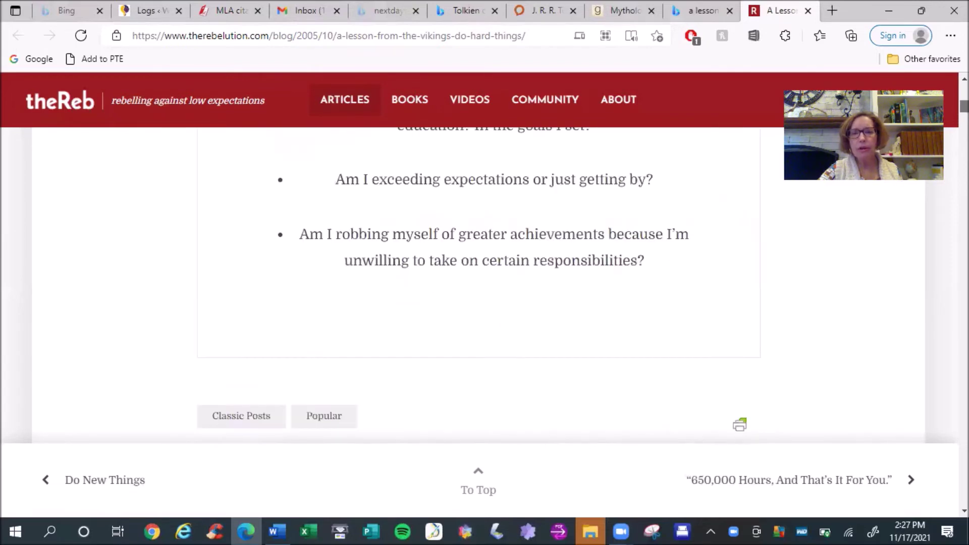
scroll(480, 285, "up", 5)
scroll(479, 285, "up", 10)
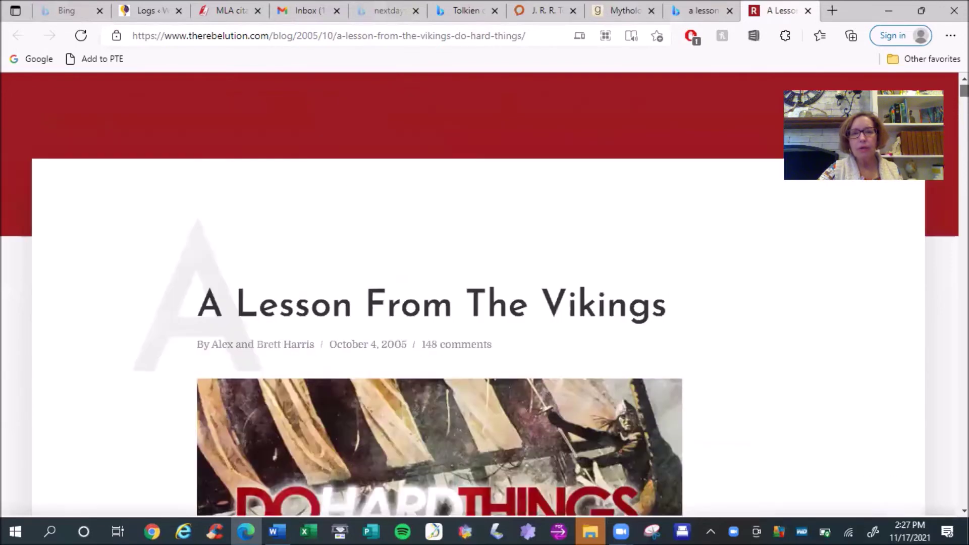
Check the Harris authors and article date, then return to the CiteFast citation form
scroll(480, 285, "down", 3)
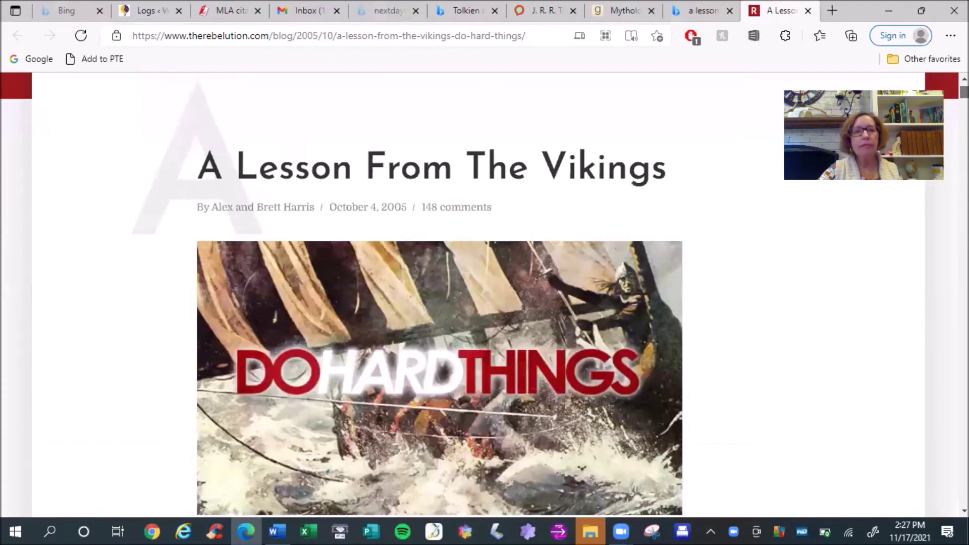
scroll(480, 285, "up", 3)
scroll(479, 286, "down", 10)
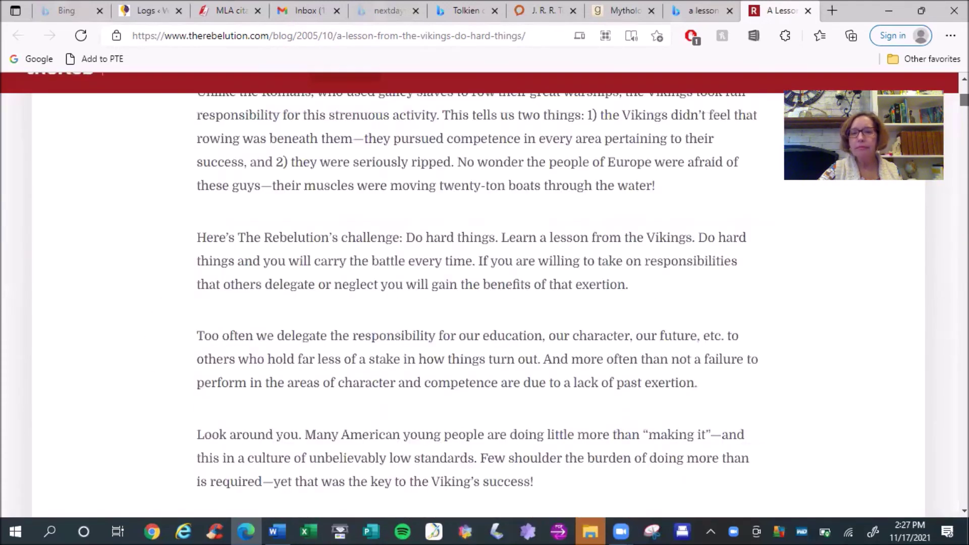
scroll(479, 285, "down", 8)
scroll(479, 285, "up", 2)
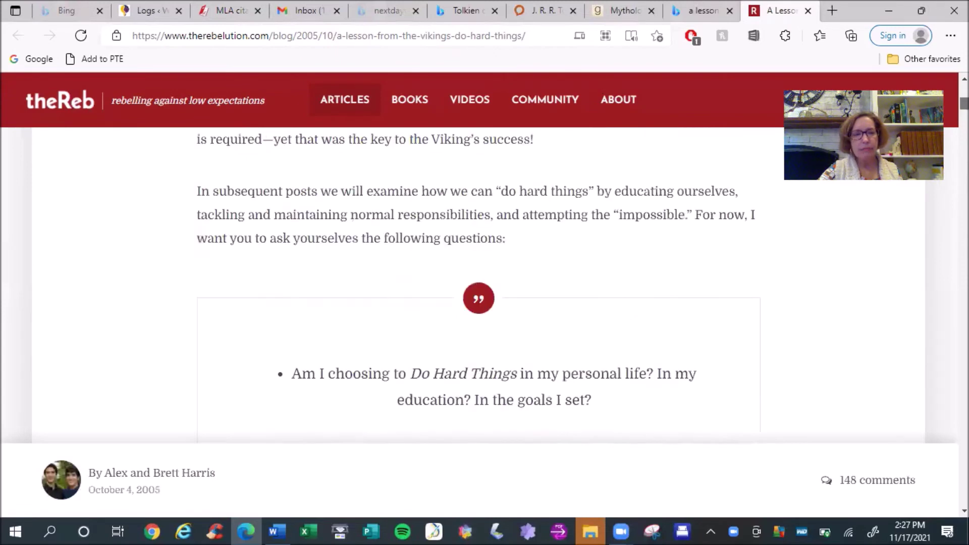
scroll(479, 285, "down", 10)
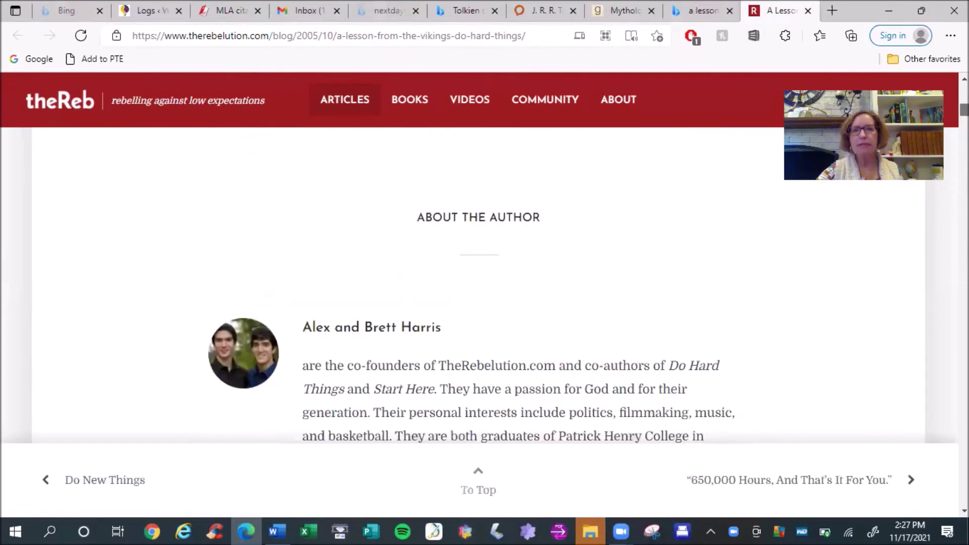
left_click(231, 11)
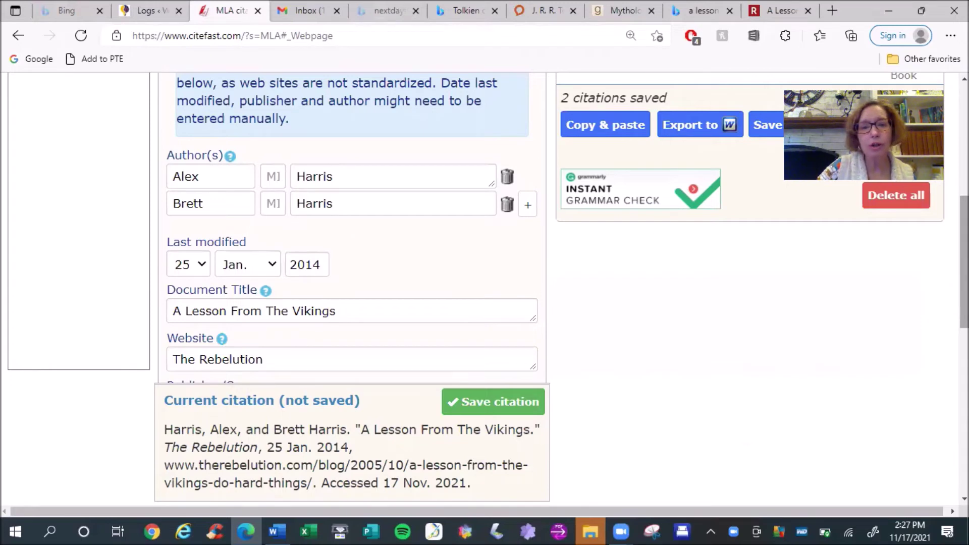
scroll(690, 331, "down", 3)
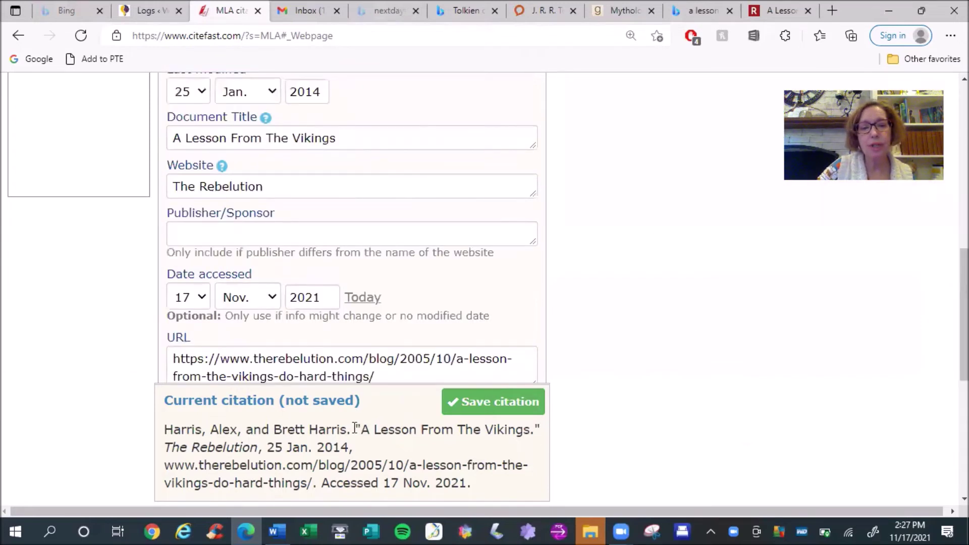
left_click_drag(355, 427, 547, 425)
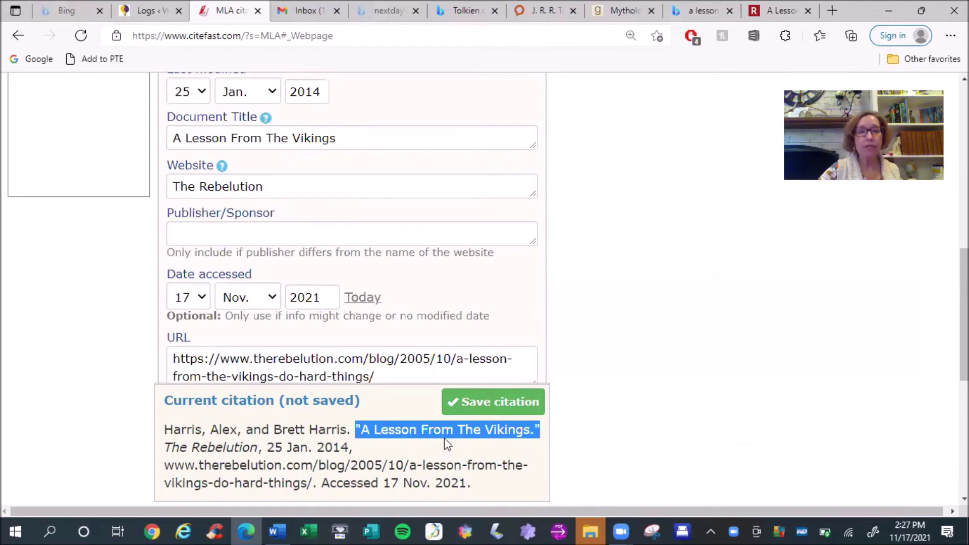
left_click(196, 181)
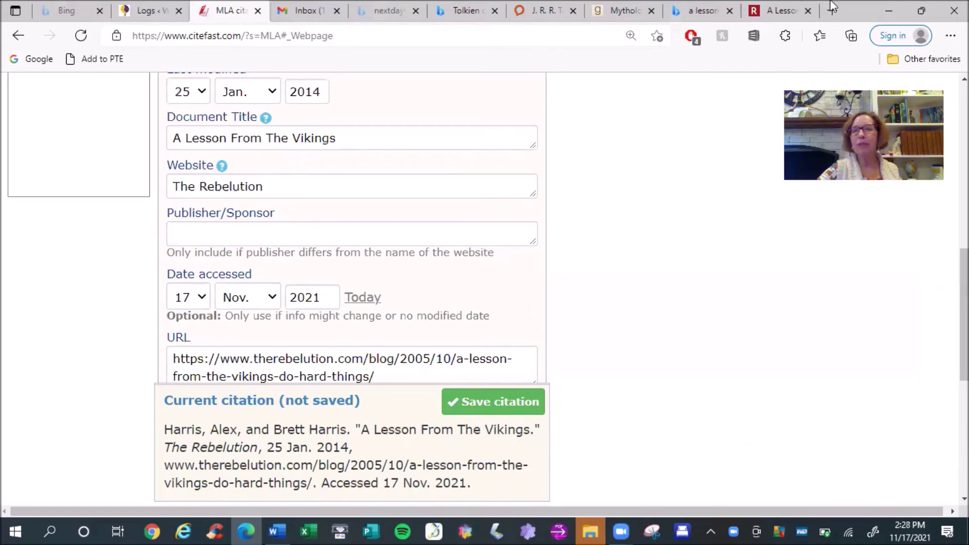
Check the 'A Lesson From The Vikings' page top to bottom, ending at its title and October 4, 2005 date
left_click(774, 15)
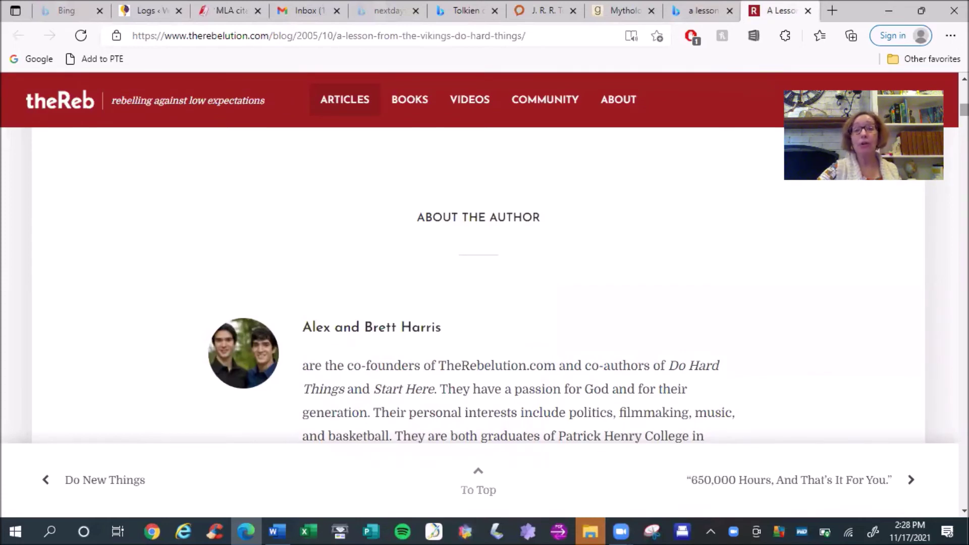
scroll(478, 283, "up", 3)
scroll(479, 282, "down", 3)
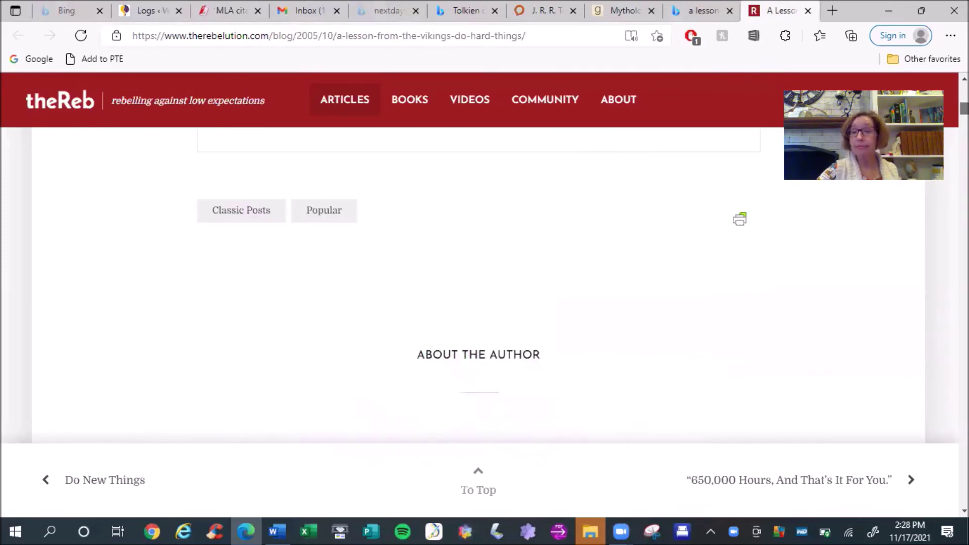
key("Home")
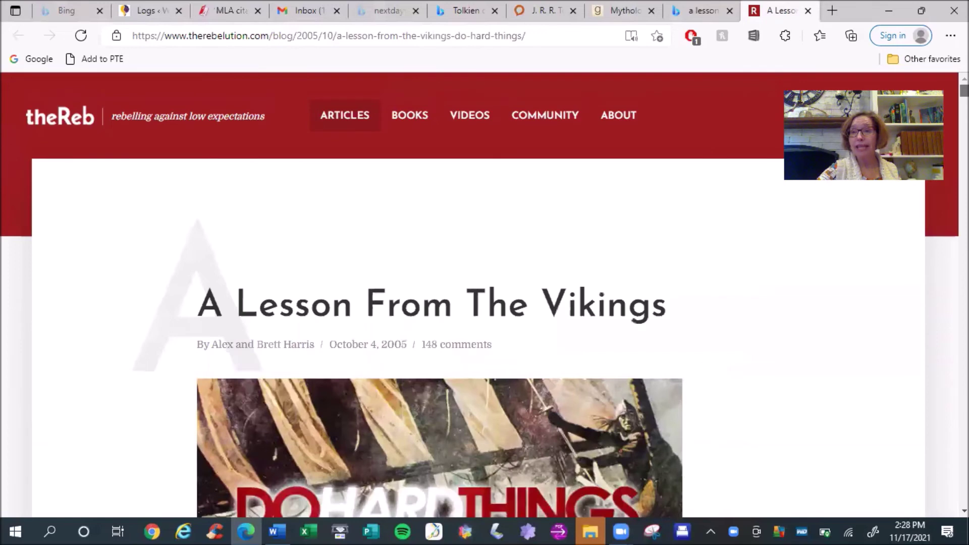
scroll(478, 303, "down", 2)
scroll(407, 303, "up", 2)
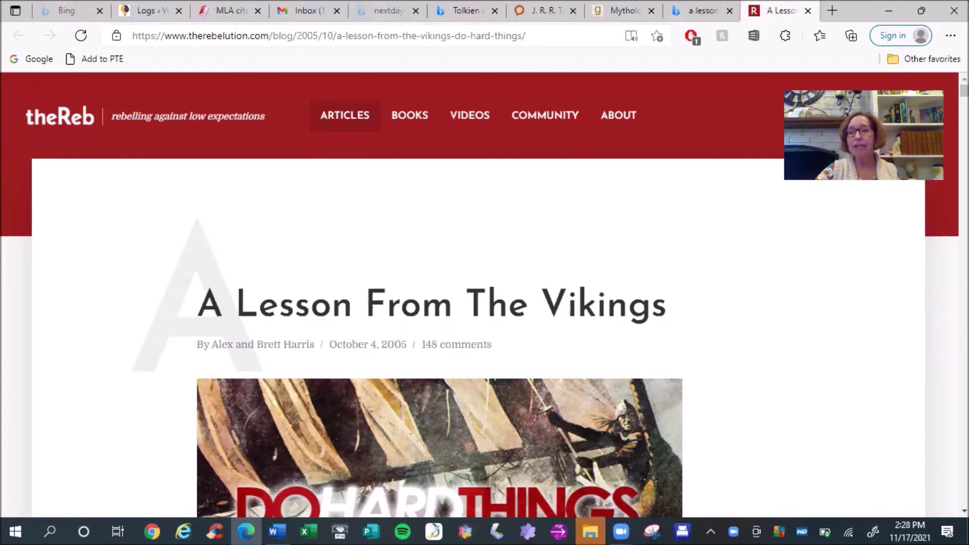
key("End")
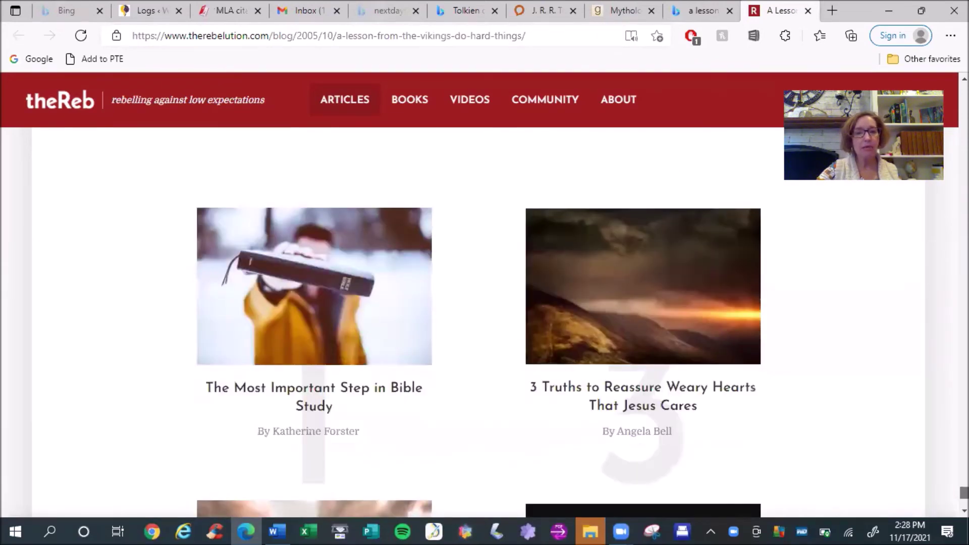
key("Home")
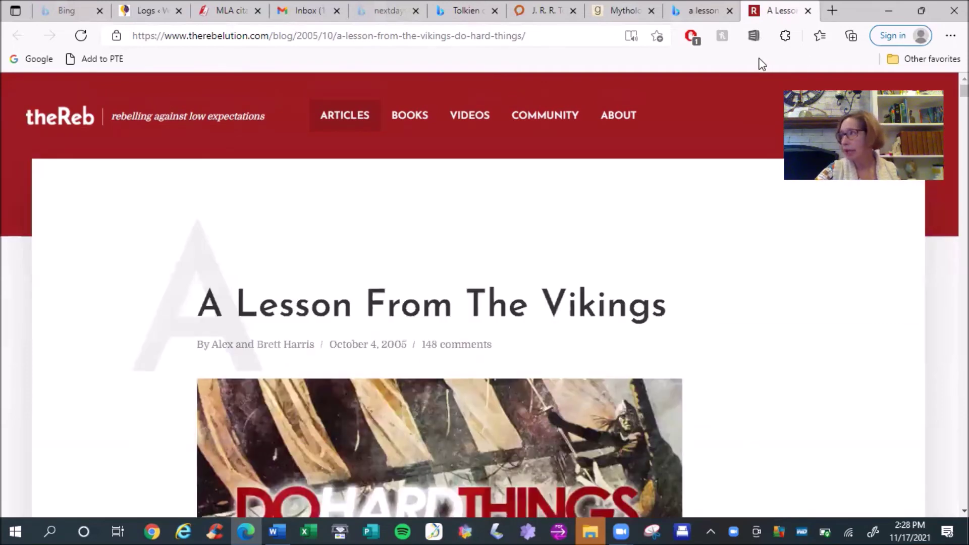
Return to CiteFast and scroll through the unsaved Harris Vikings webpage citation and its preview
left_click(219, 15)
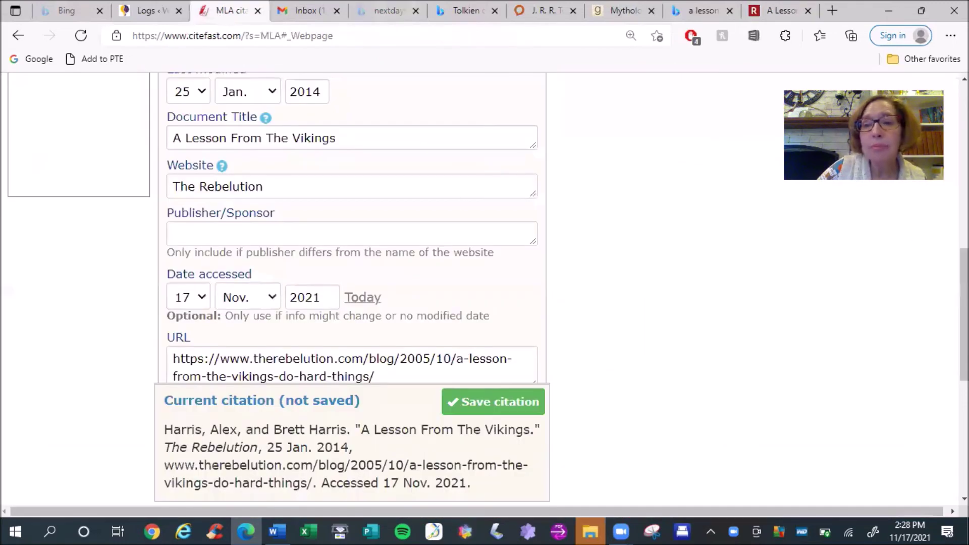
scroll(441, 364, "up", 3)
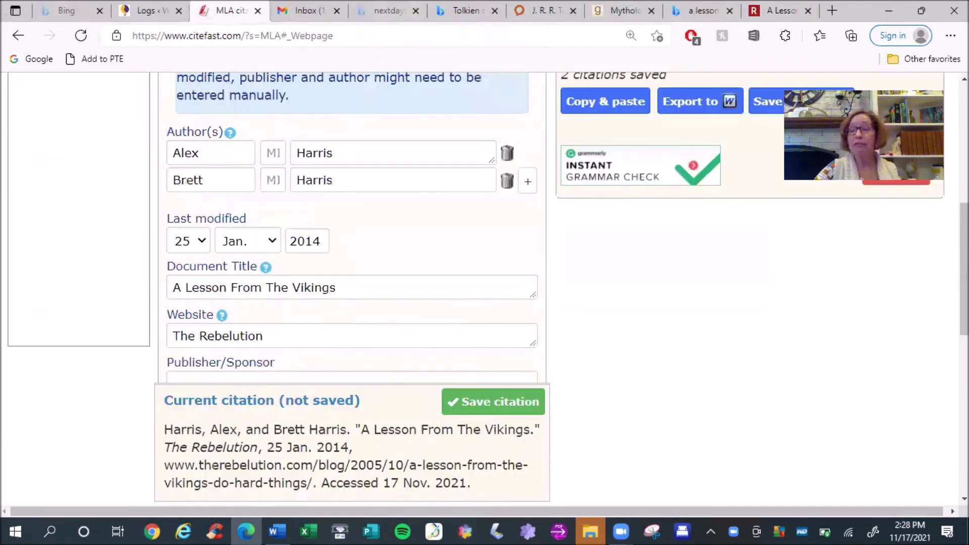
scroll(441, 365, "down", 1)
scroll(171, 168, "down", 2)
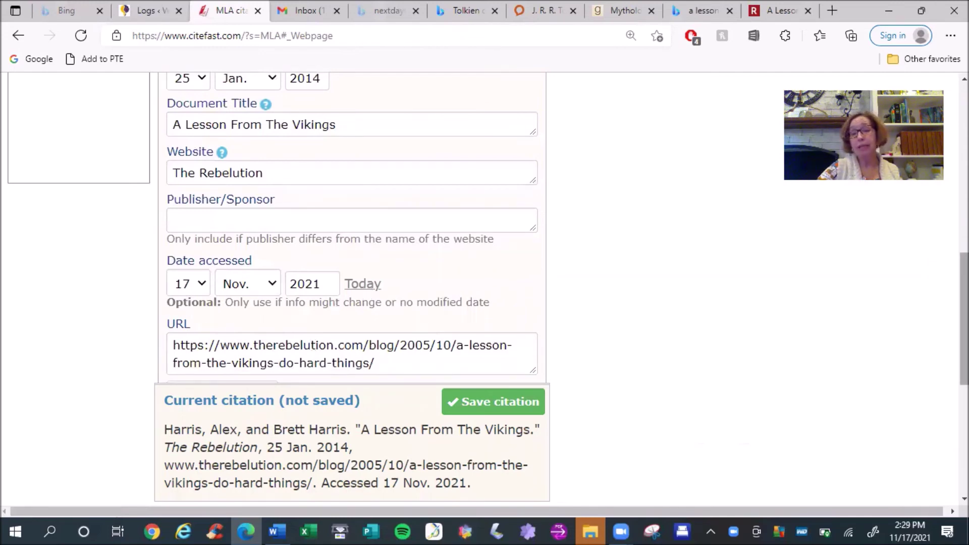
scroll(964, 323, "down", 1)
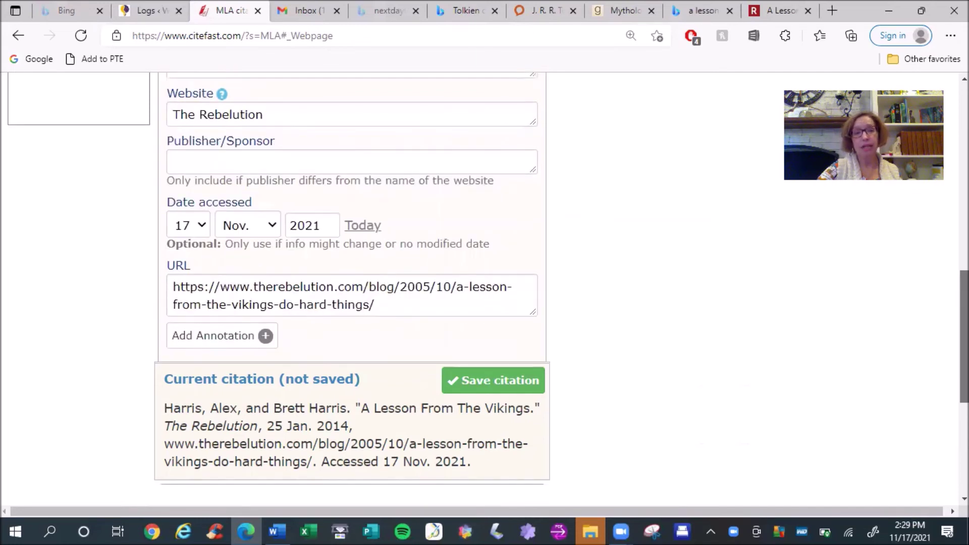
scroll(964, 344, "down", 1)
scroll(474, 326, "down", 2)
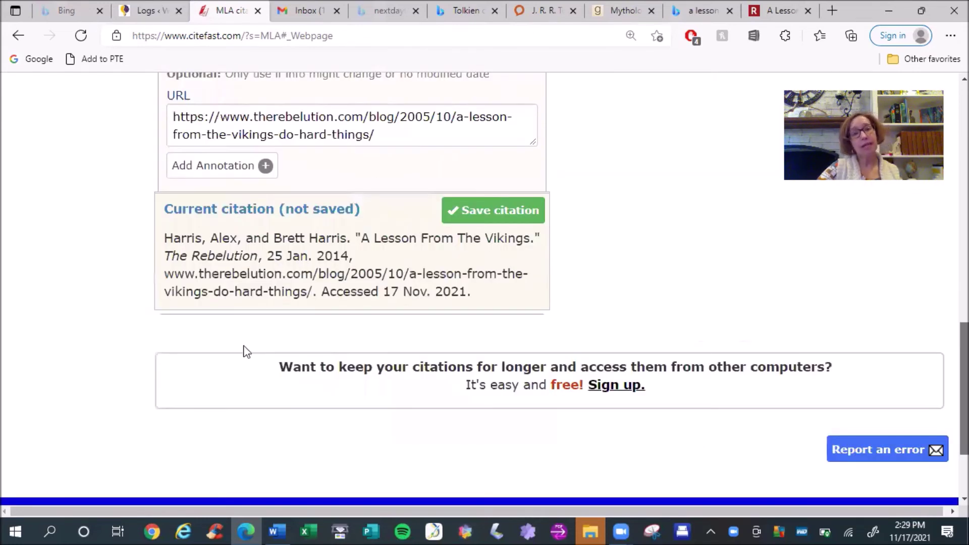
scroll(174, 231, "down", 1)
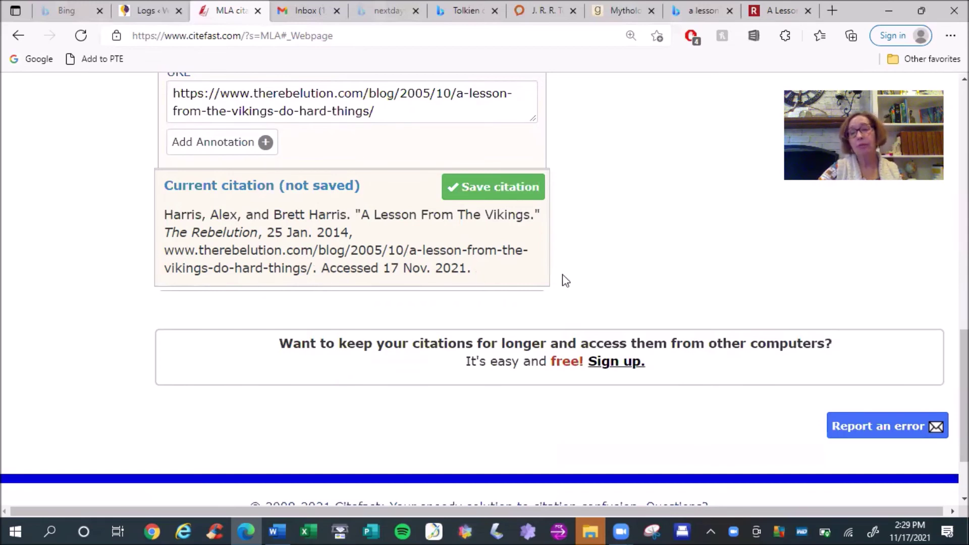
scroll(500, 298, "up", 4)
scroll(499, 298, "down", 2)
Save the Harris Vikings webpage citation and return to the top of the Works Cited page
left_click(499, 285)
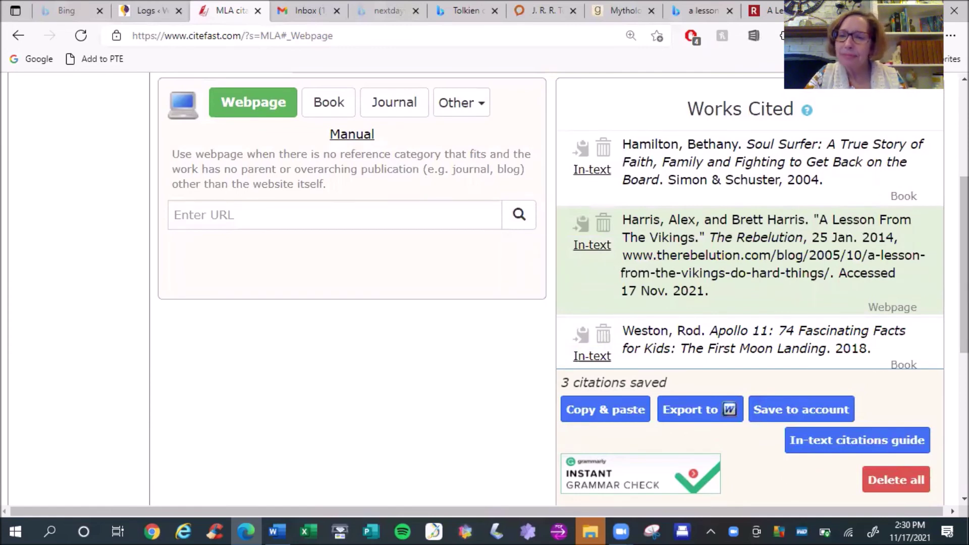
scroll(485, 288, "down", 2)
scroll(484, 287, "up", 2)
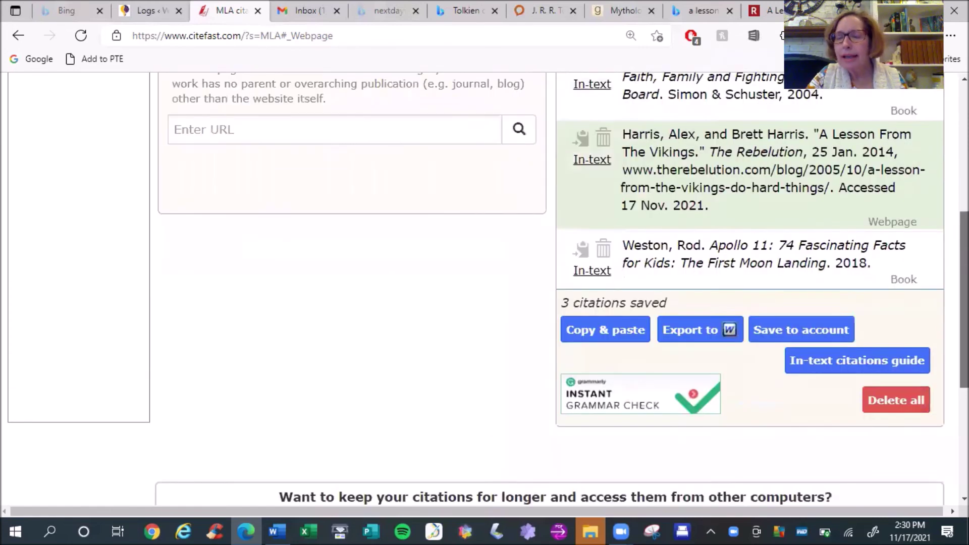
scroll(485, 288, "up", 2)
scroll(485, 288, "down", 3)
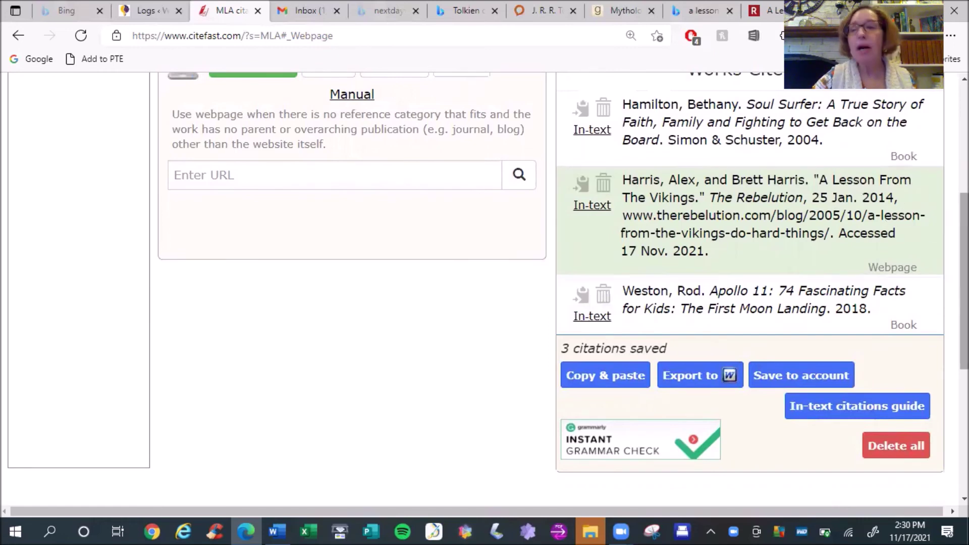
key("Home")
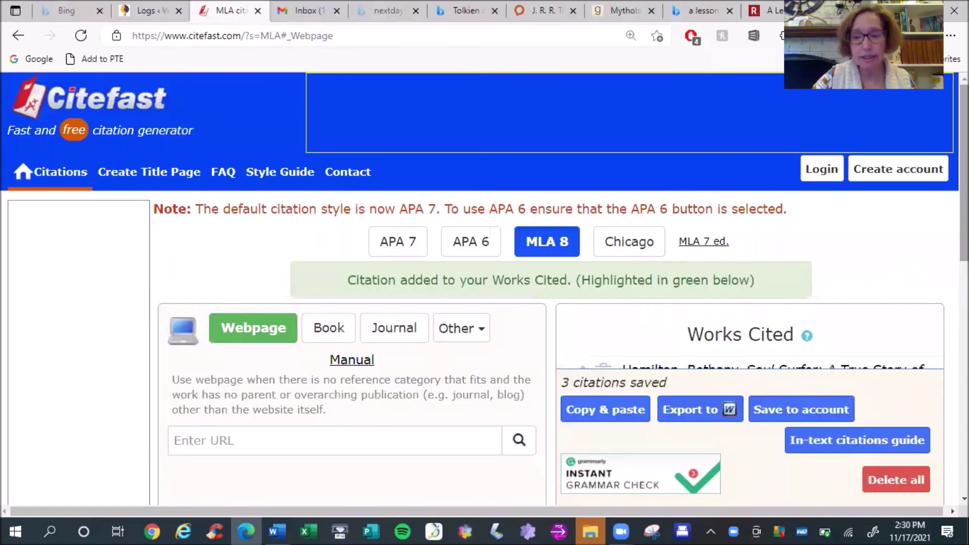
Start an Other > Interview citation and enter the interviewee's first and last name
left_click(481, 329)
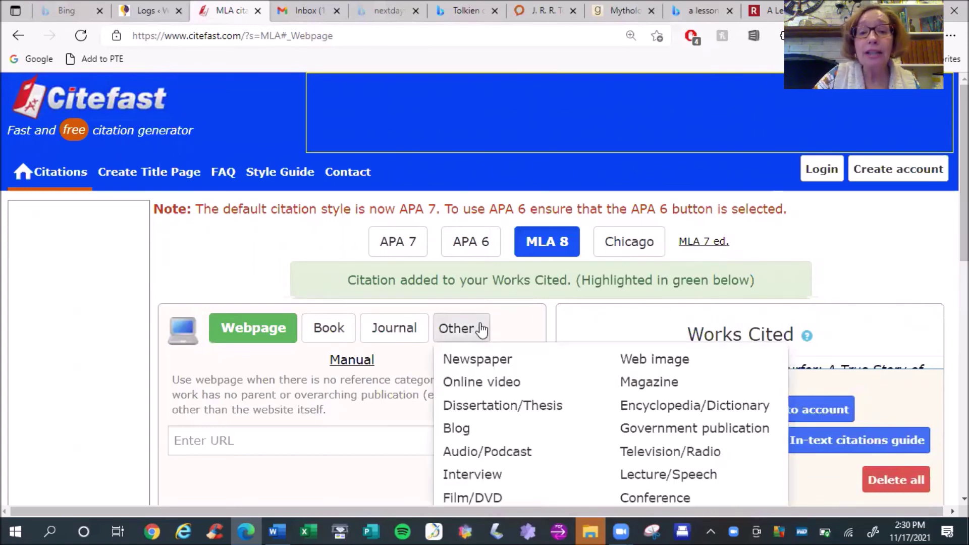
left_click(473, 475)
scroll(472, 475, "down", 1)
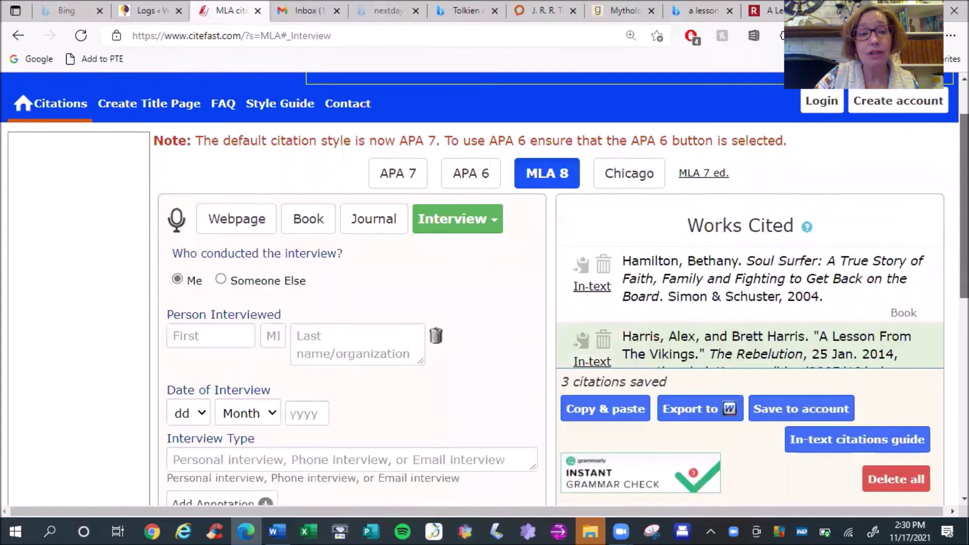
scroll(902, 249, "down", 1)
left_click(210, 288)
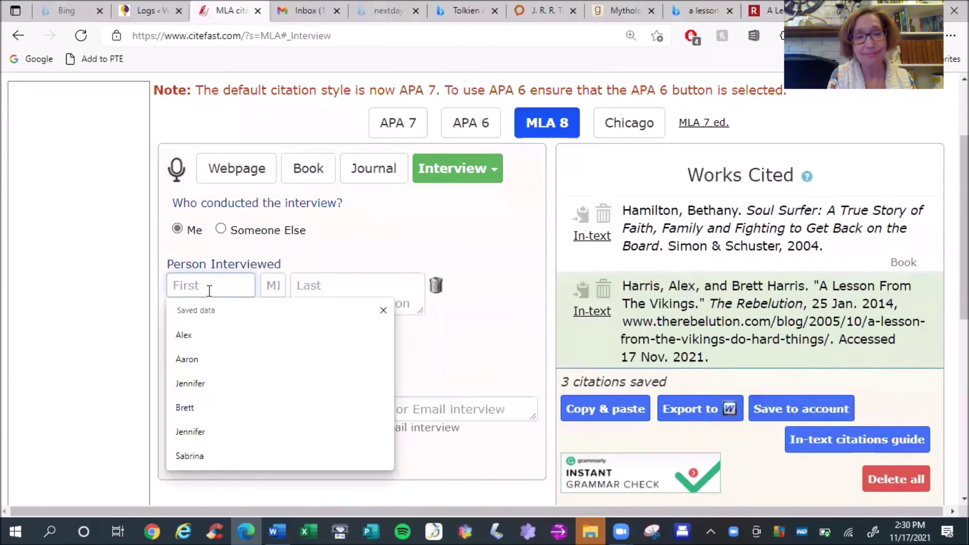
key("Tab")
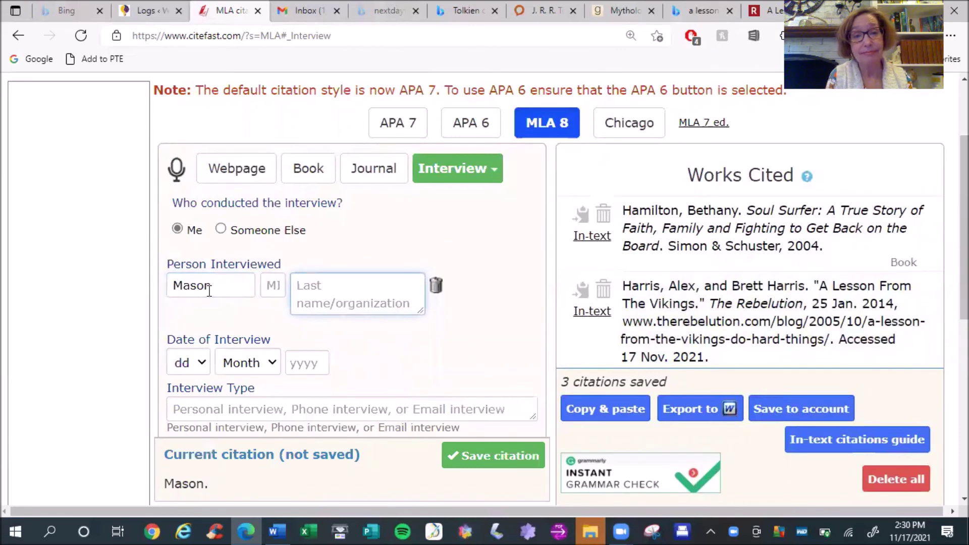
key("Tab")
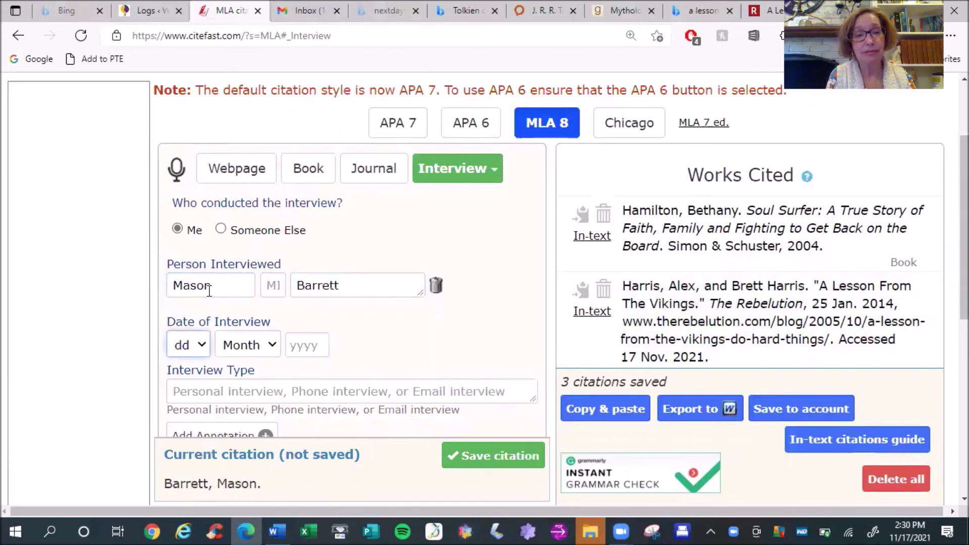
Set the date to 17 Nov. 2021, type 'Personal interview', and save the citation
left_click(202, 345)
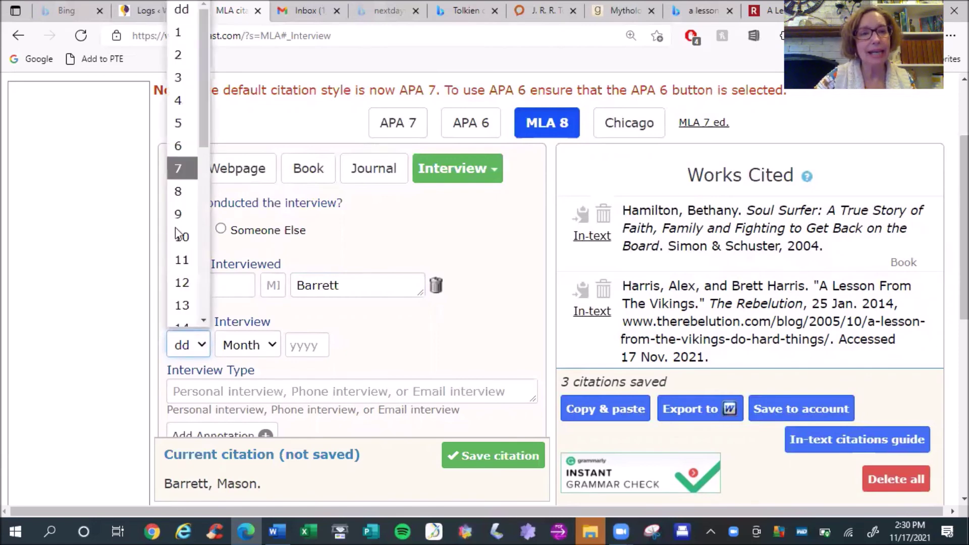
left_click_drag(204, 140, 207, 216)
left_click(183, 250)
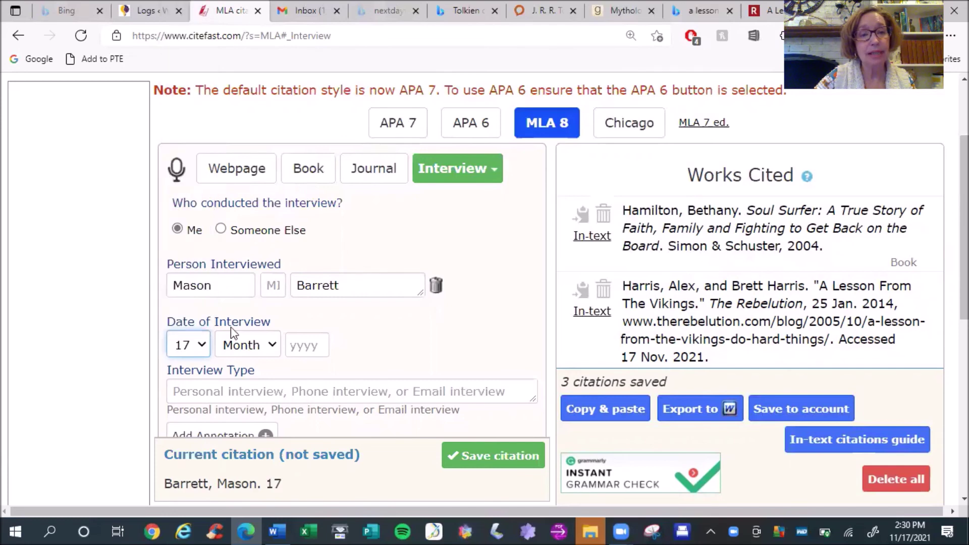
left_click(273, 345)
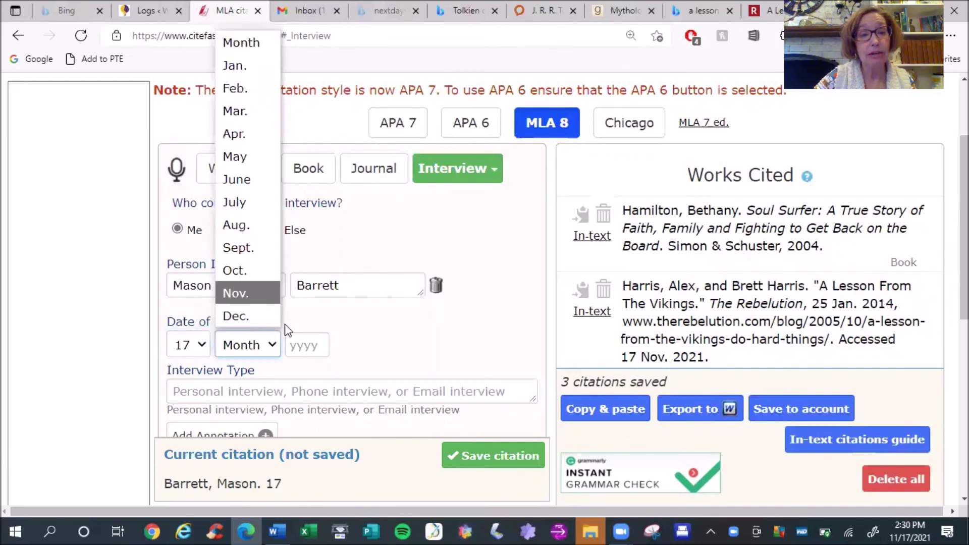
left_click(255, 292)
left_click(301, 347)
type("2021")
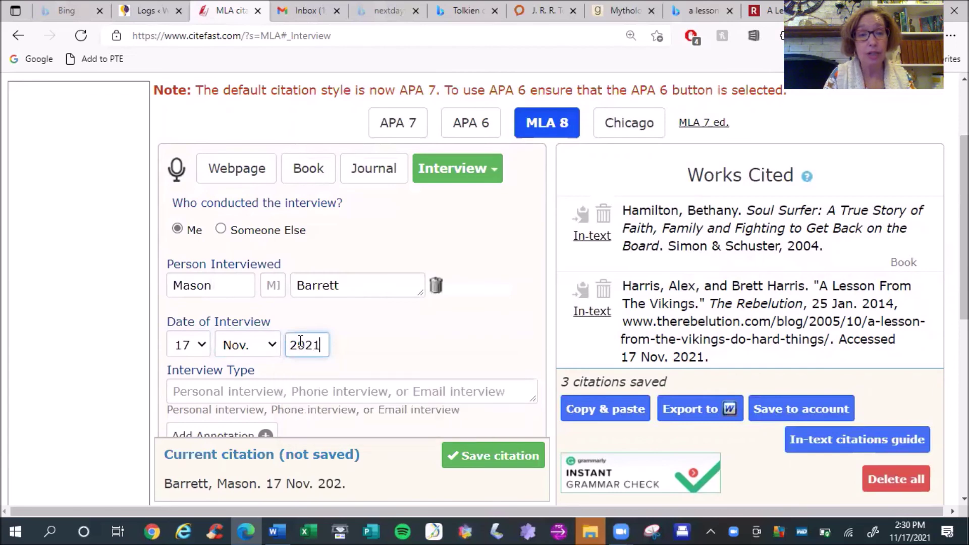
left_click(404, 339)
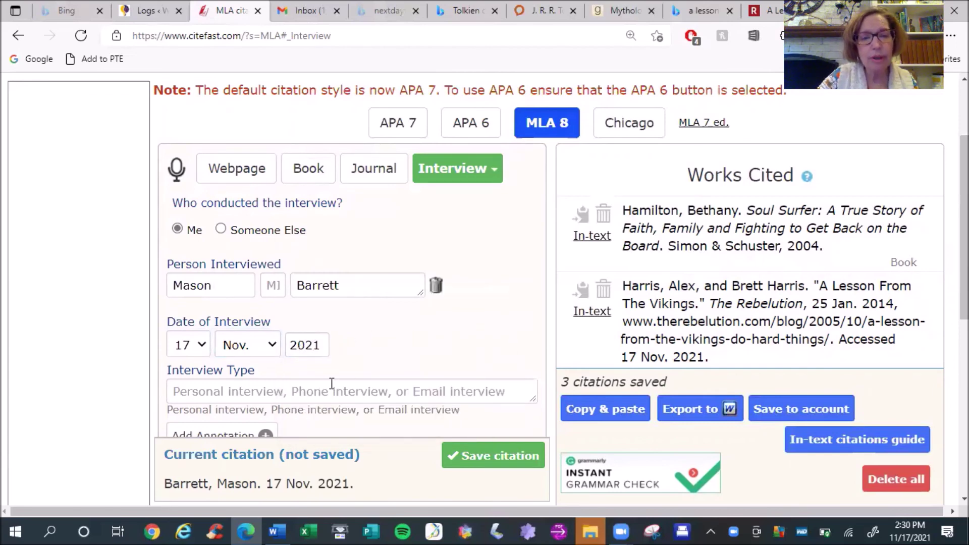
left_click(230, 389)
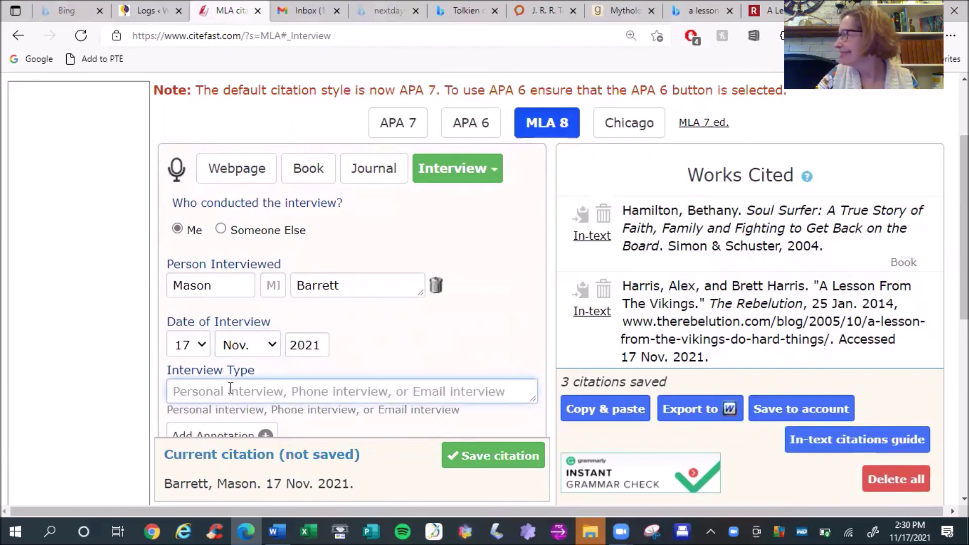
type("Person")
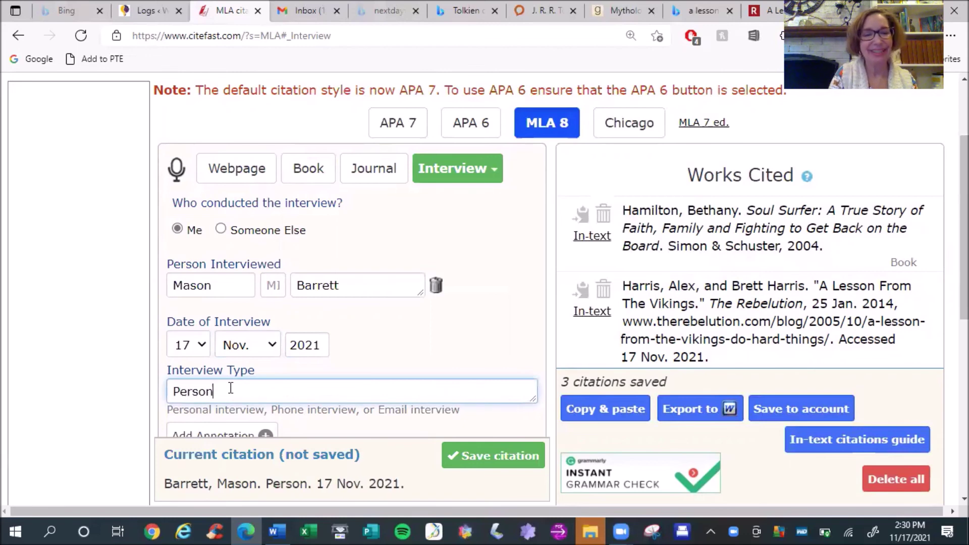
type("al interview")
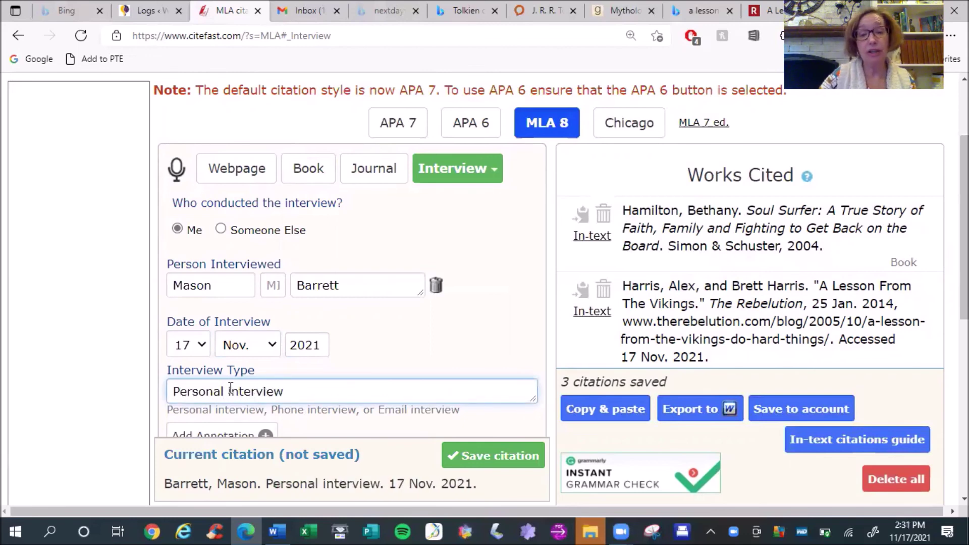
scroll(231, 389, "down", 5)
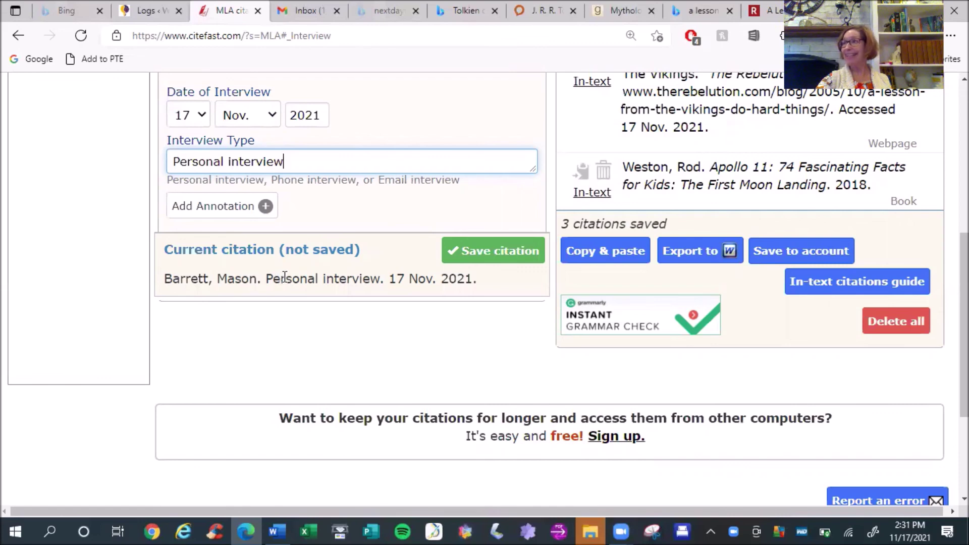
left_click(474, 255)
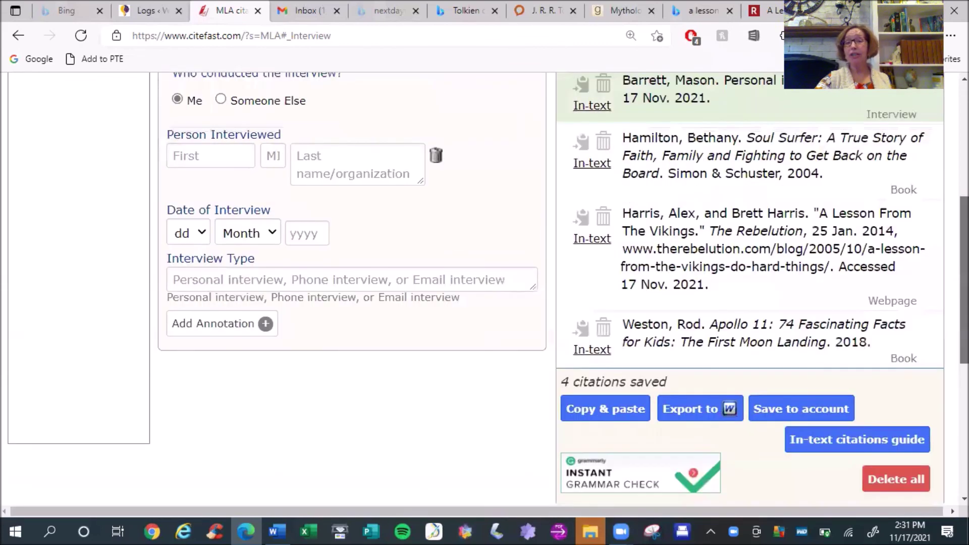
Open the copy-and-paste view, select the whole four-entry Works Cited list, and switch to Word
scroll(631, 353, "down", 3)
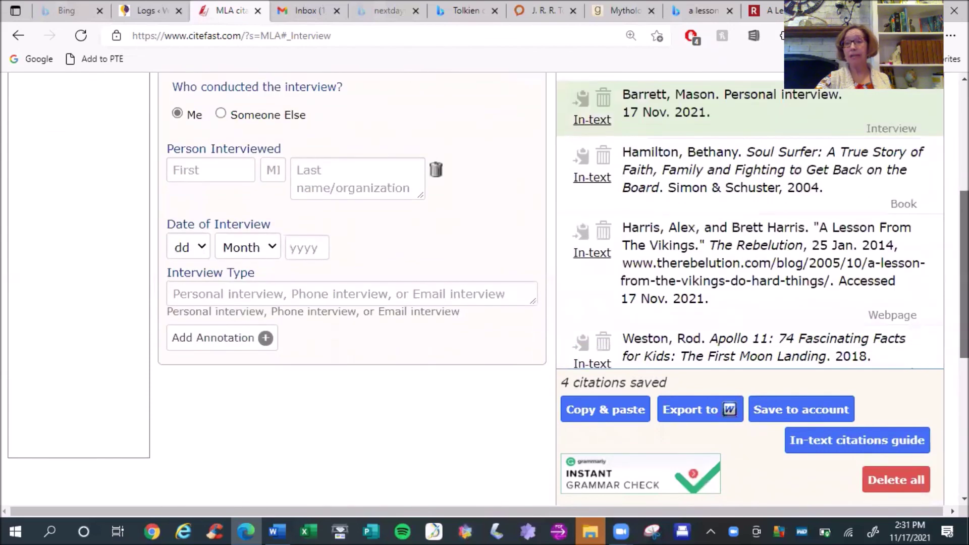
left_click(605, 414)
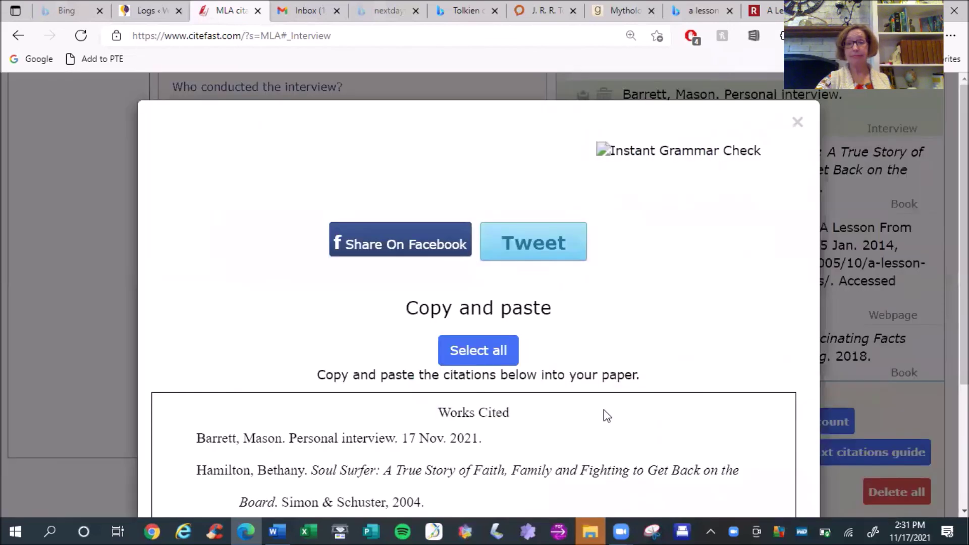
left_click(475, 354)
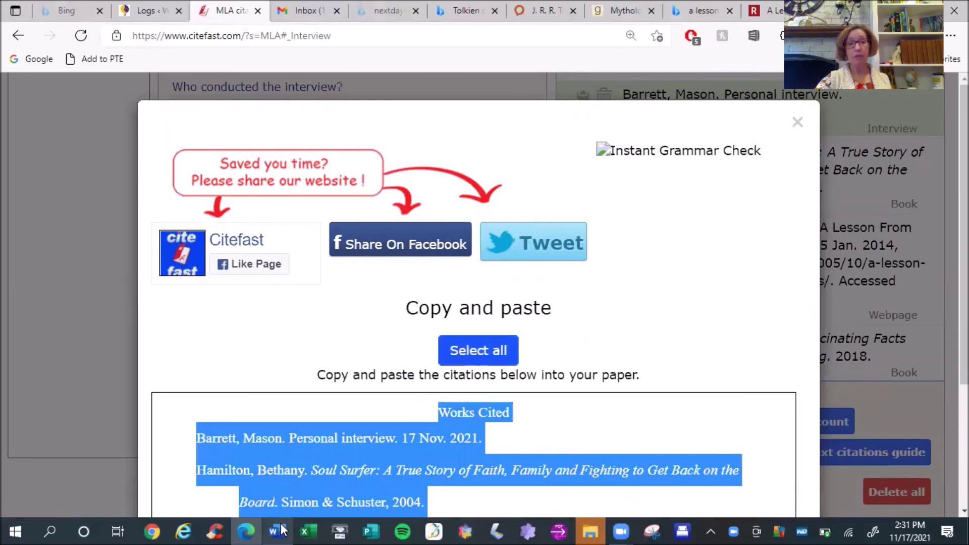
left_click(281, 531)
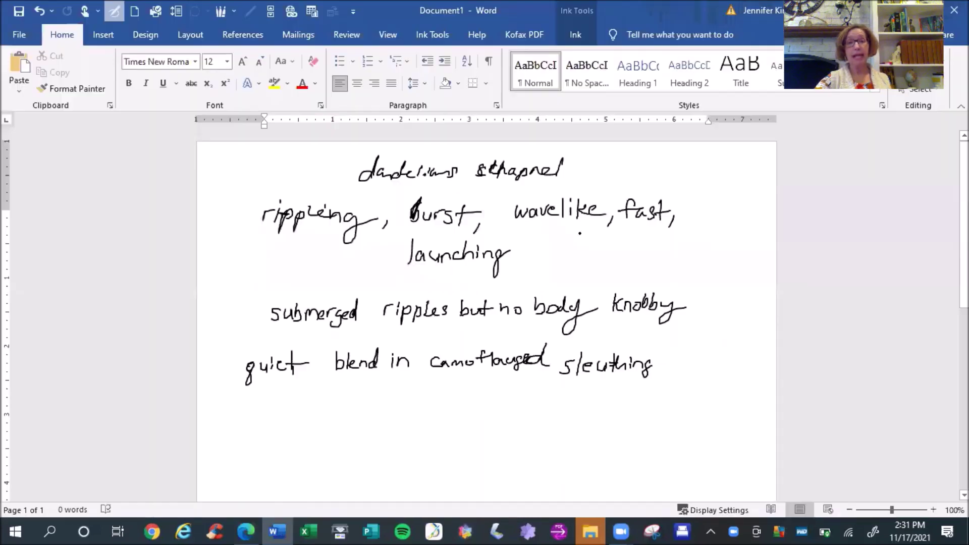
Create a new blank document, paste and select the stray web address, then return to the browser
left_click(134, 11)
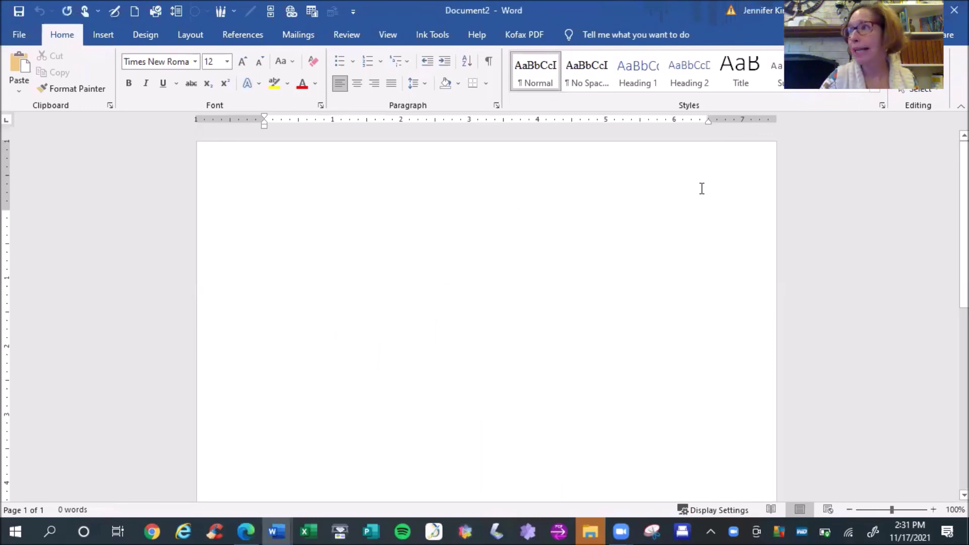
left_click(20, 63)
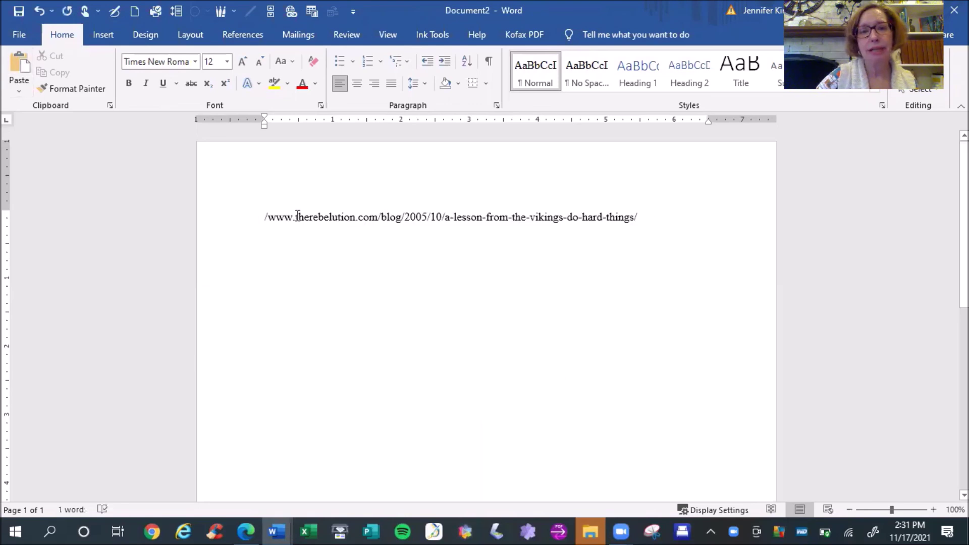
key("shift+End")
key("ctrl+a")
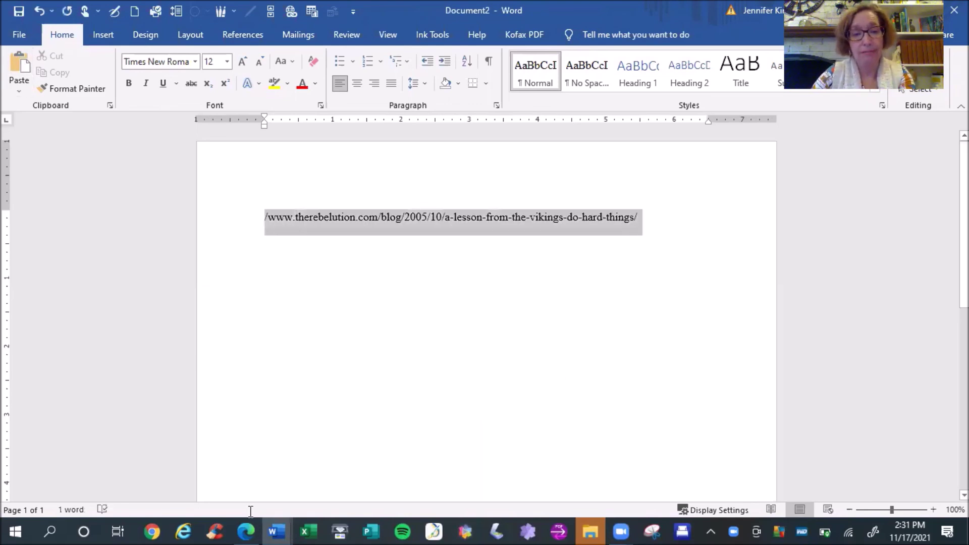
key("alt+Tab")
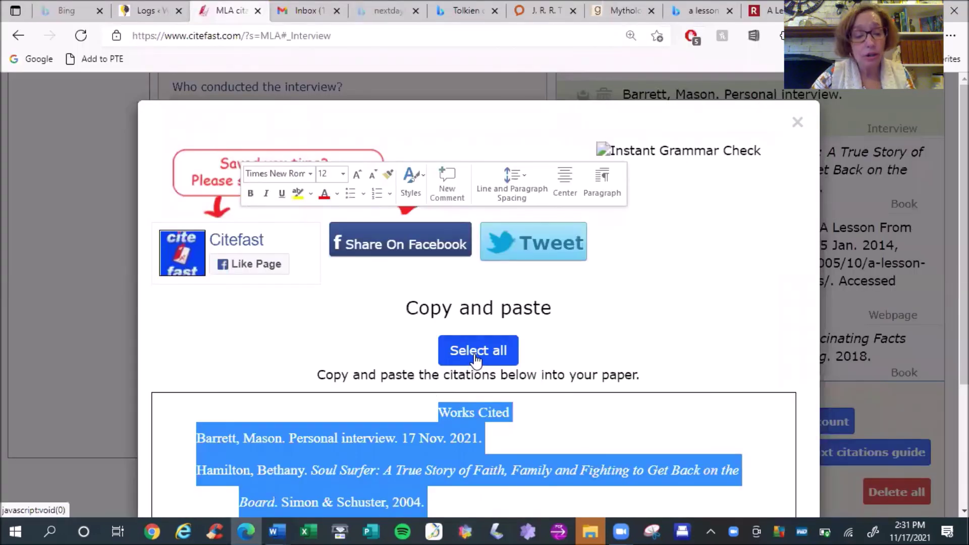
Select the Works Cited list and paste it into Document2 with Ctrl+V
left_click(690, 262)
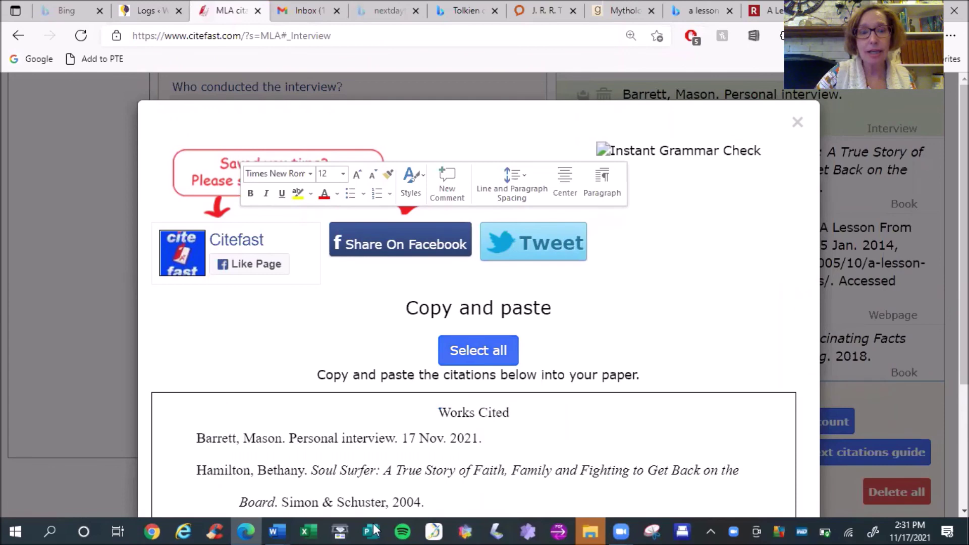
left_click(280, 530)
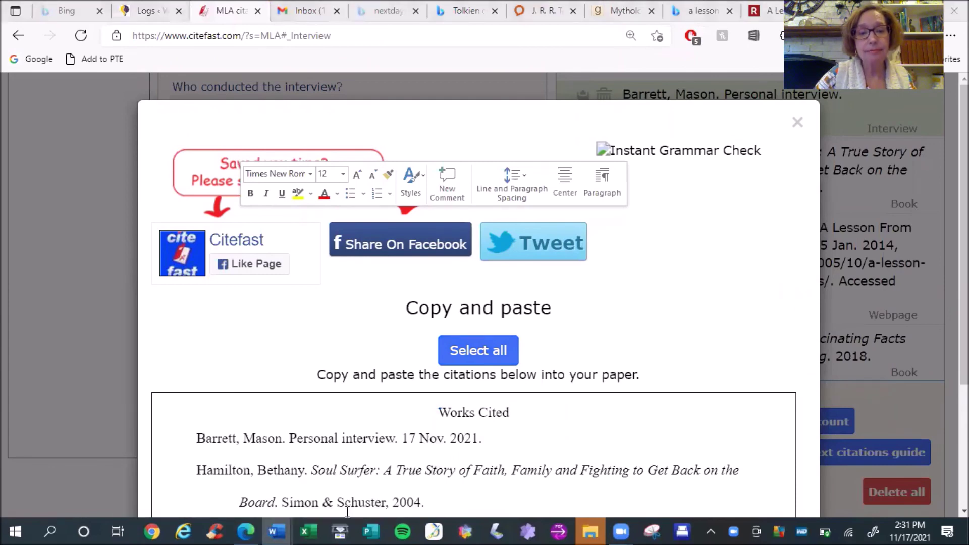
left_click(278, 530)
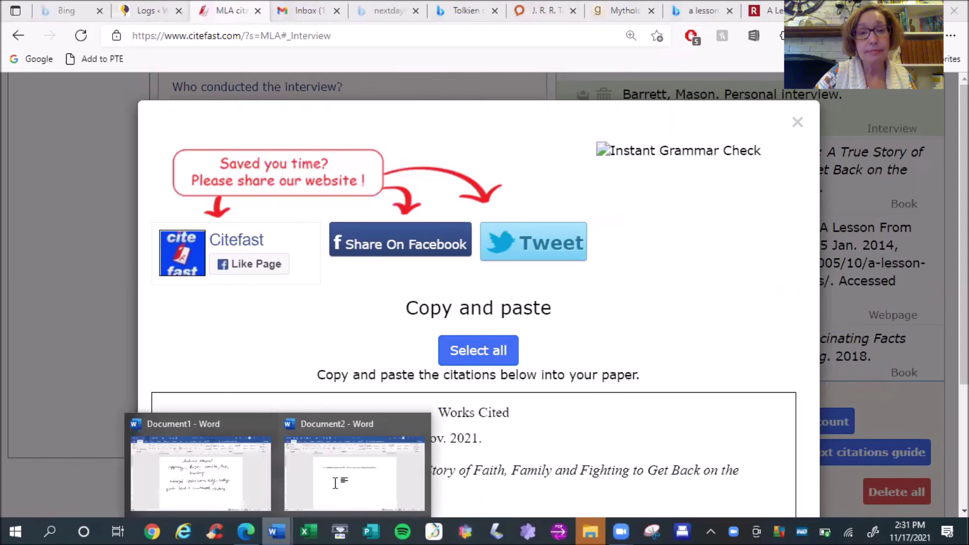
left_click(348, 463)
left_click(358, 385)
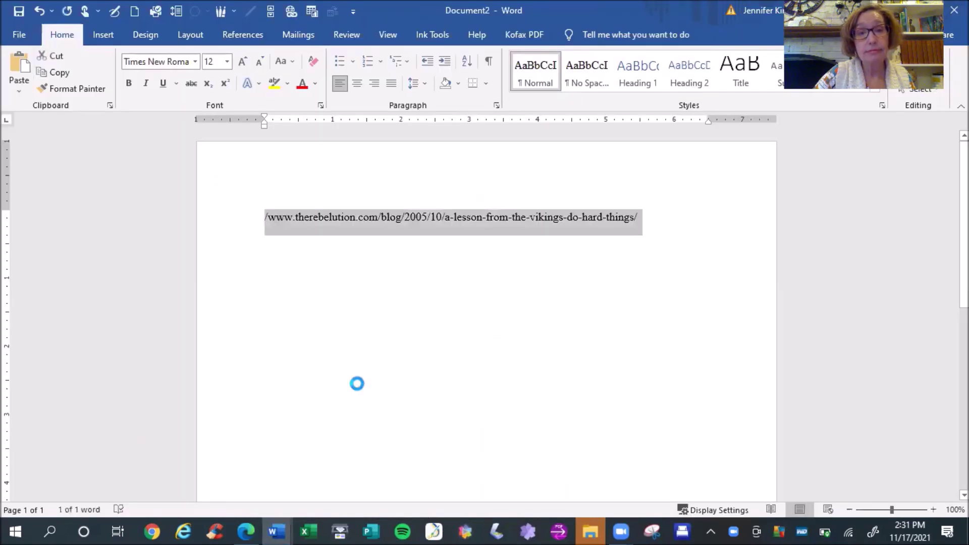
key("ctrl+v")
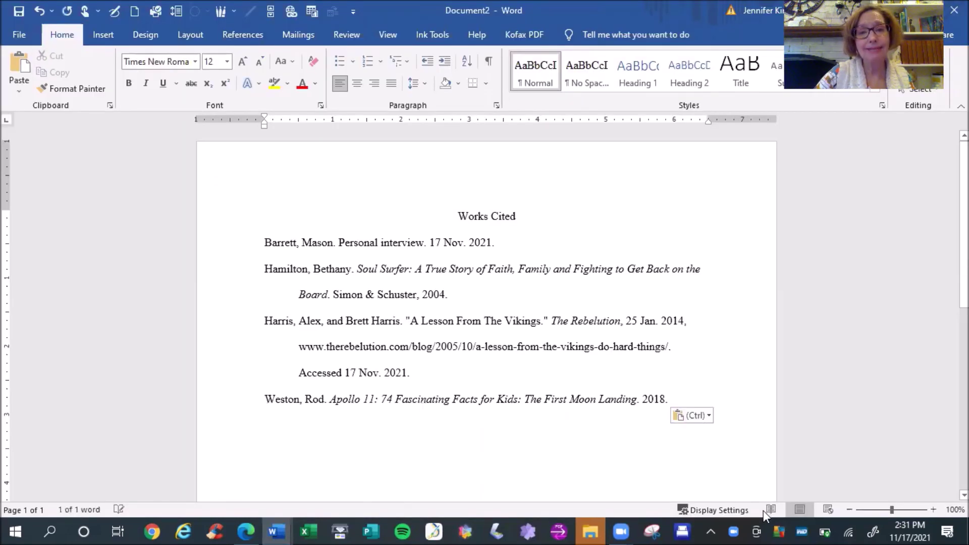